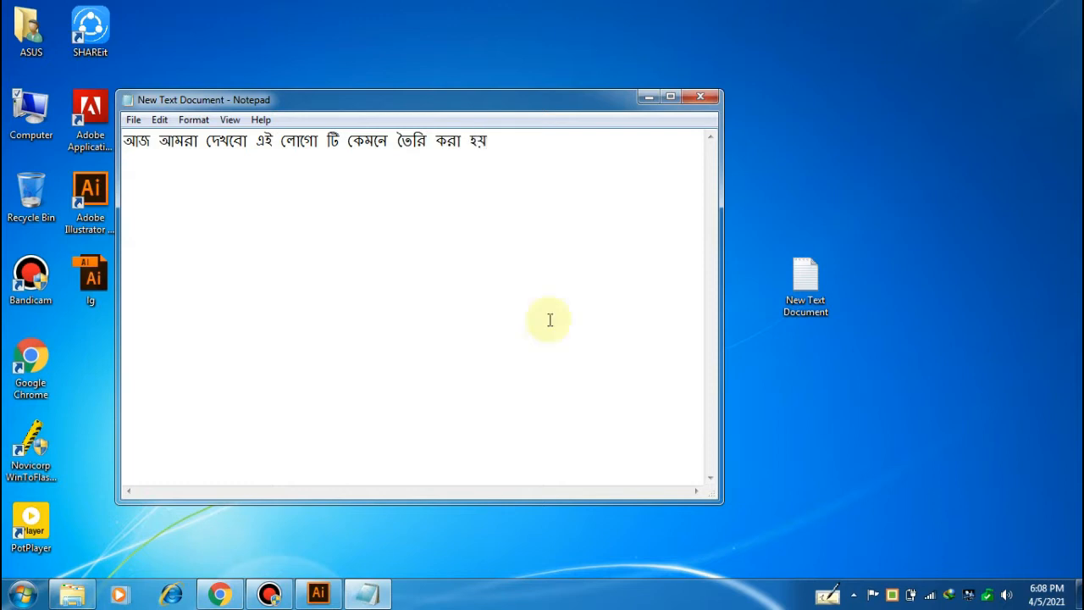
- Switch to Adobe Illustrator and examine the finished diamond-shaped company logo
{"action": "left_click", "coordinate": [319, 593]}
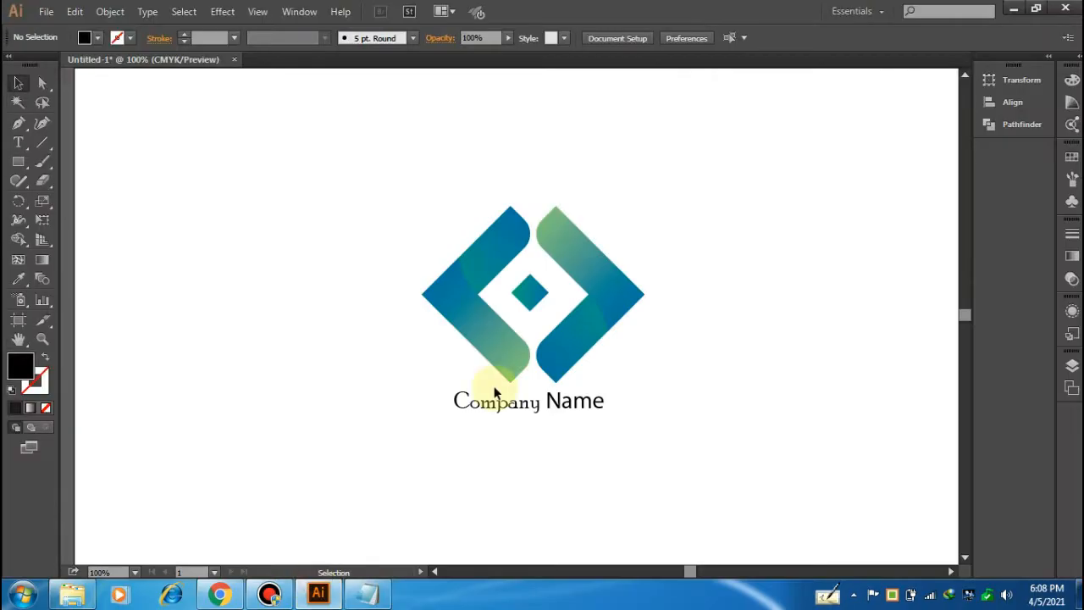
{"action": "left_click_drag", "start_coordinate": [413, 171], "coordinate": [683, 421]}
{"action": "left_click", "coordinate": [747, 247]}
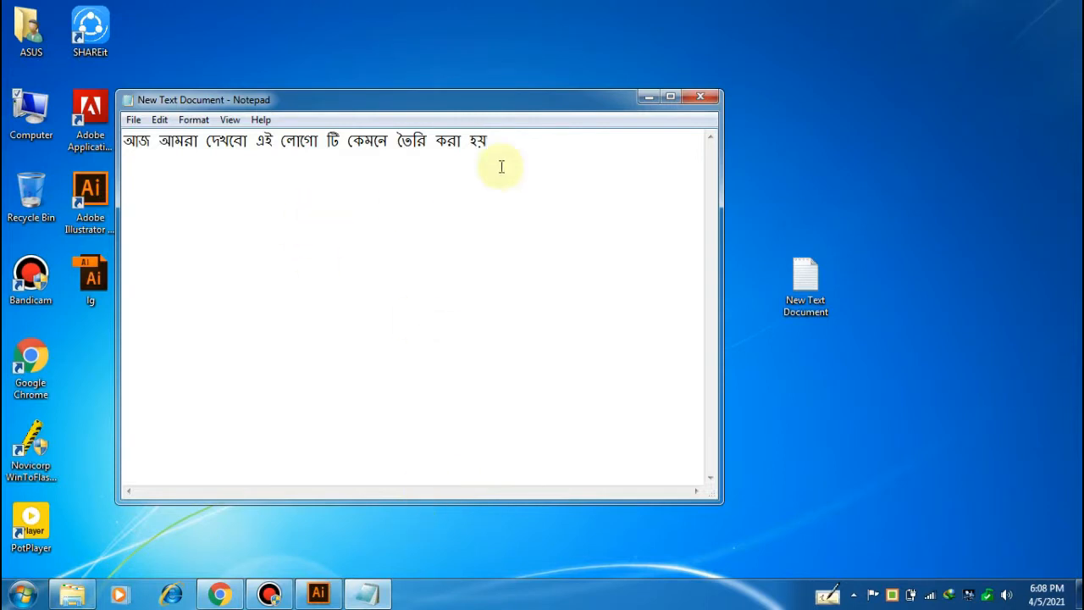
- Start a second line below the existing sentence in the Notepad document
{"action": "left_click", "coordinate": [579, 160]}
{"action": "key", "text": "Return"}
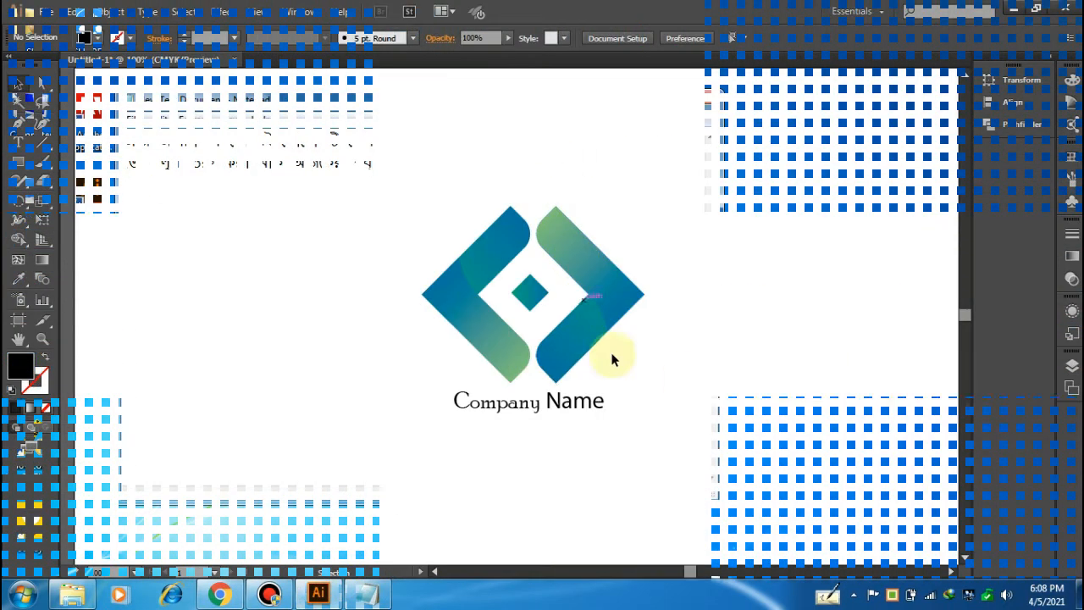
- Delete the finished logo and its Company Name text from the Illustrator artboard
{"action": "left_click_drag", "start_coordinate": [691, 426], "coordinate": [464, 224]}
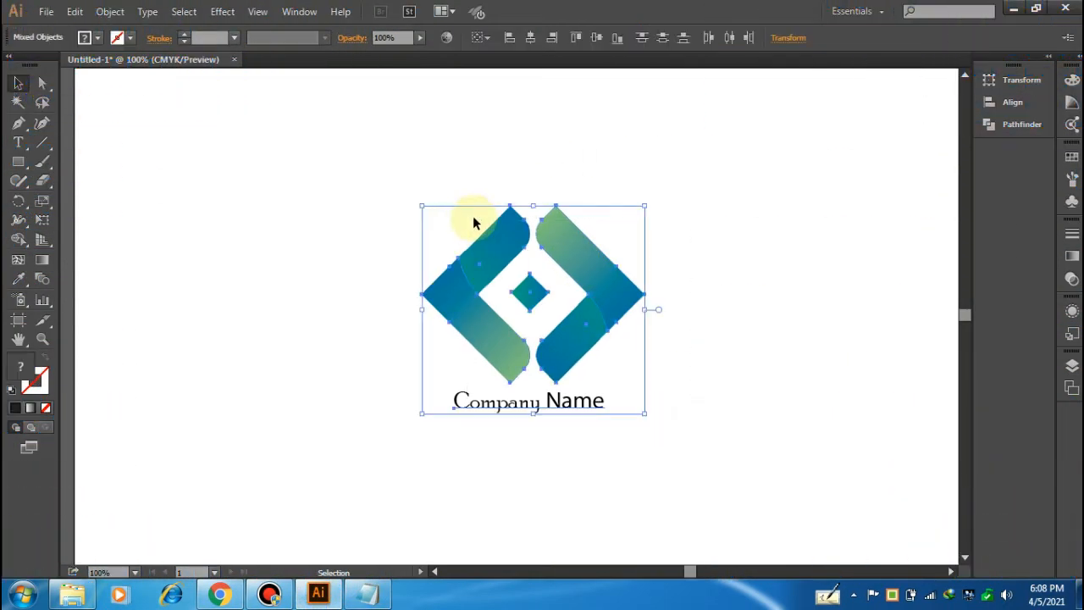
{"action": "key", "text": "Delete"}
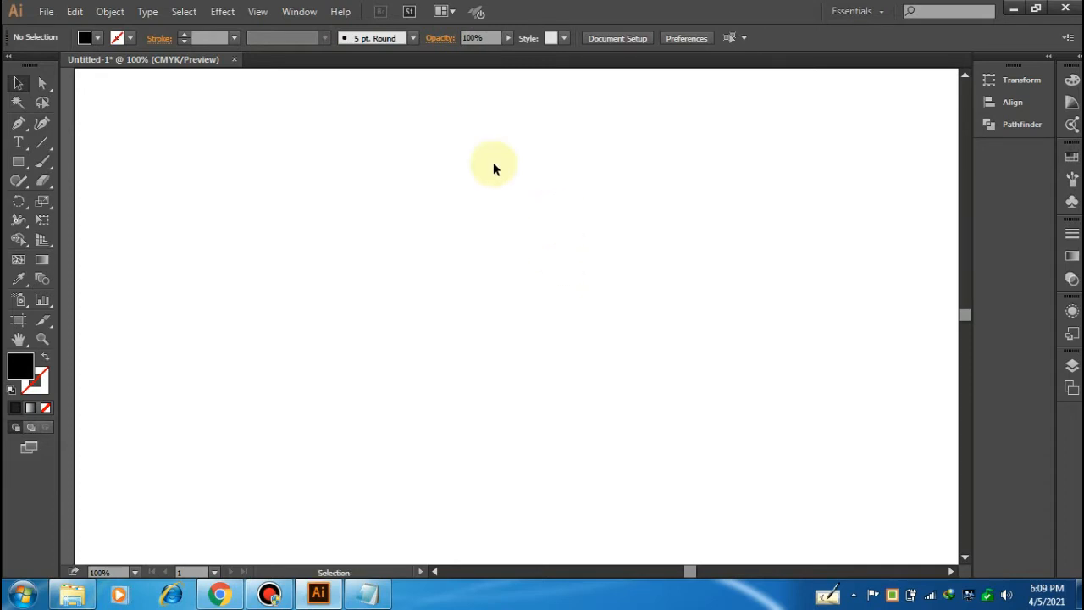
- Draw a tall, narrow black rectangle about 43 by 180 pt on the empty artboard
{"action": "left_click", "coordinate": [19, 160]}
{"action": "left_click_drag", "start_coordinate": [364, 176], "coordinate": [398, 319]}
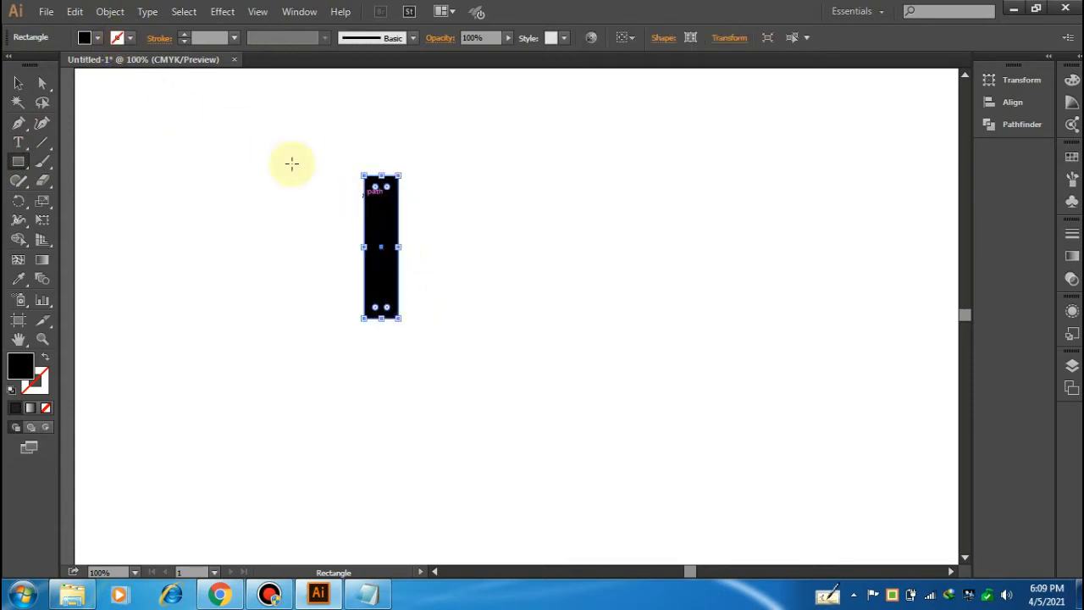
{"action": "left_click", "coordinate": [19, 82]}
{"action": "key", "text": "ctrl+shift+a"}
{"action": "left_click", "coordinate": [382, 226]}
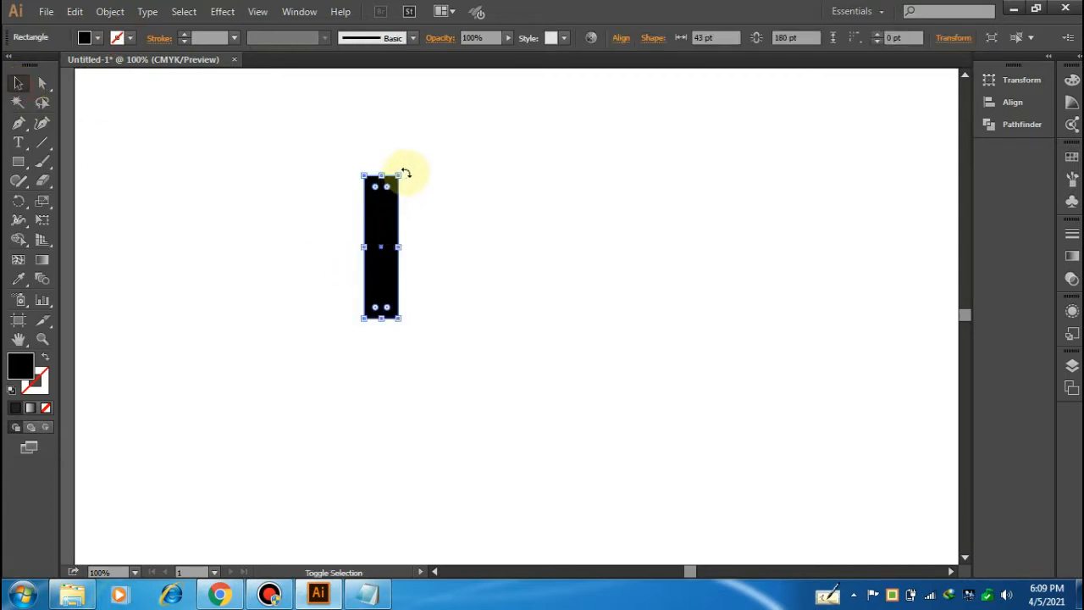
- Tilt the rectangle 45 degrees and add a mirrored copy below it, forming a left-pointing chevron
{"action": "left_click_drag", "start_coordinate": [388, 210], "coordinate": [432, 210]}
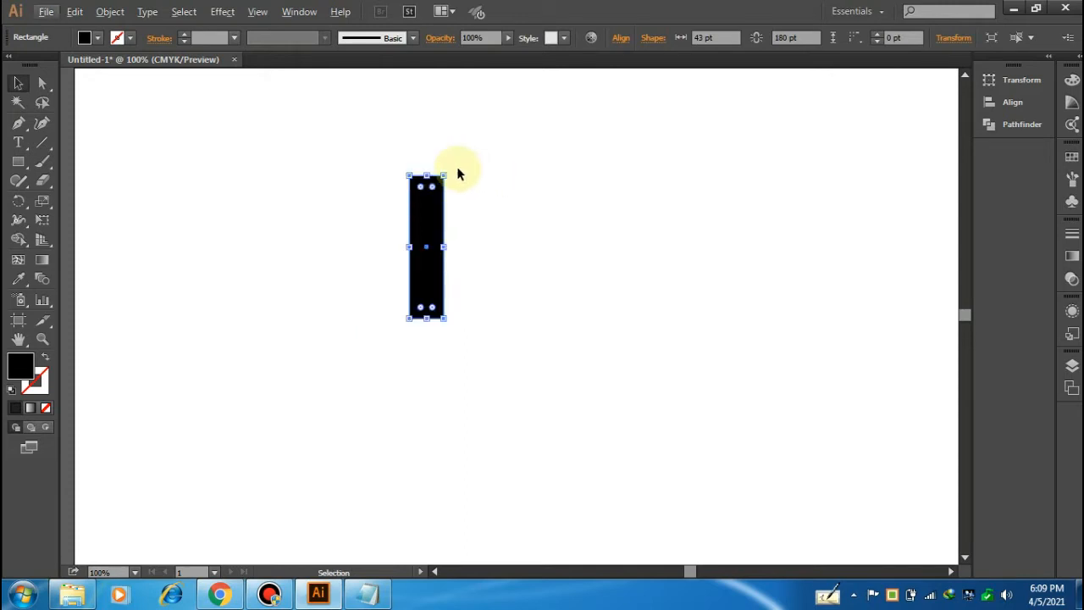
{"action": "left_click_drag", "start_coordinate": [445, 167], "coordinate": [447, 226]}
{"action": "left_click_drag", "start_coordinate": [472, 178], "coordinate": [481, 296]}
{"action": "left_click_drag", "start_coordinate": [416, 221], "coordinate": [415, 305]}
{"action": "left_click_drag", "start_coordinate": [334, 242], "coordinate": [392, 302]}
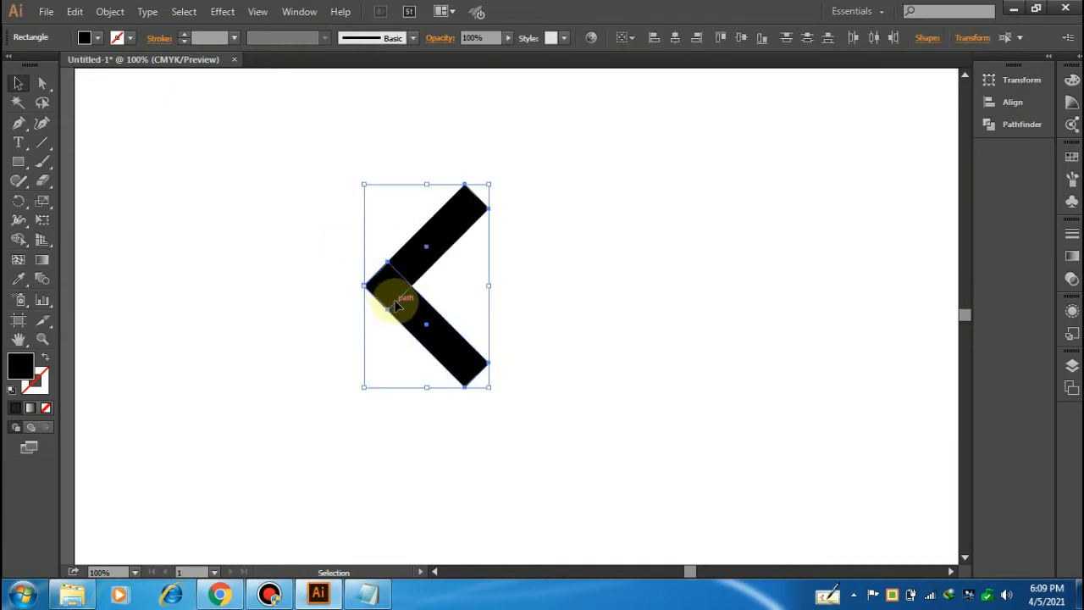
{"action": "left_click", "coordinate": [530, 251]}
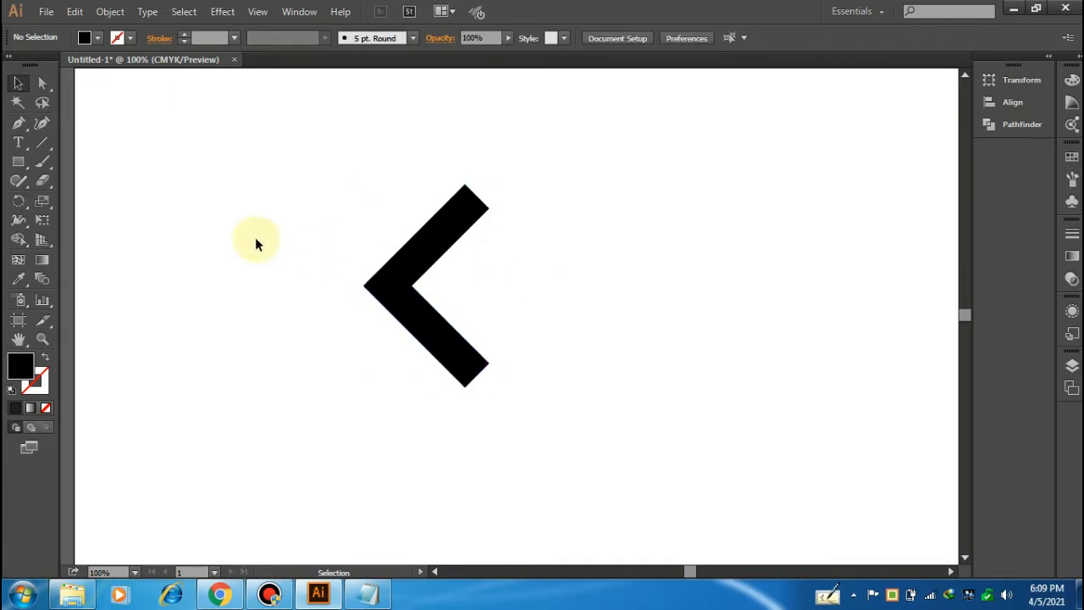
- Show the artwork in Outline mode and shift the lower bar toward alignment with the upper bar at the chevron's tip
{"action": "left_click", "coordinate": [257, 11]}
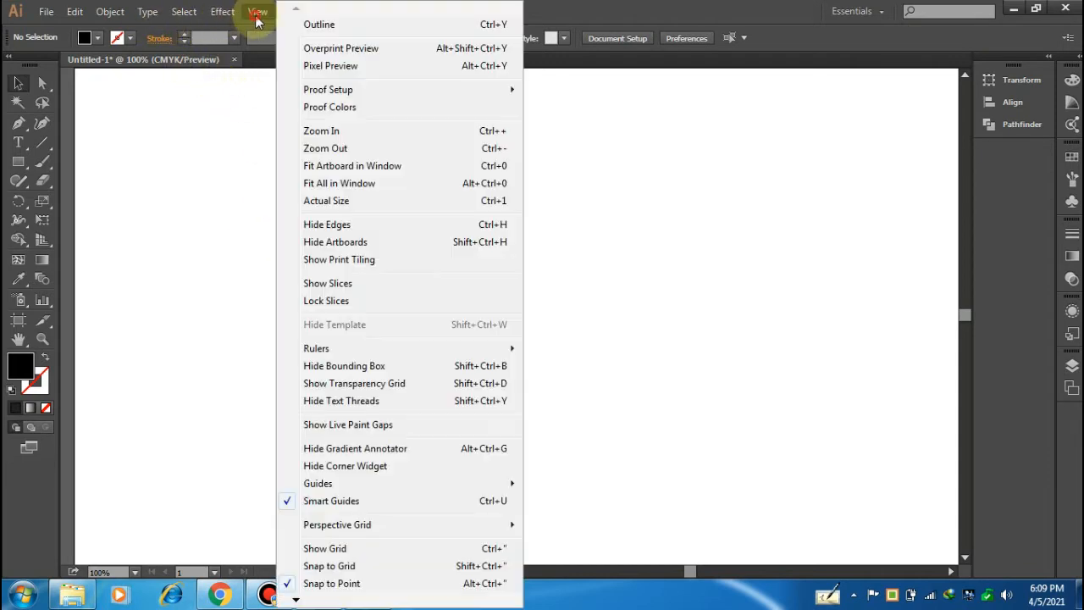
{"action": "left_click", "coordinate": [317, 24]}
{"action": "key", "text": "z"}
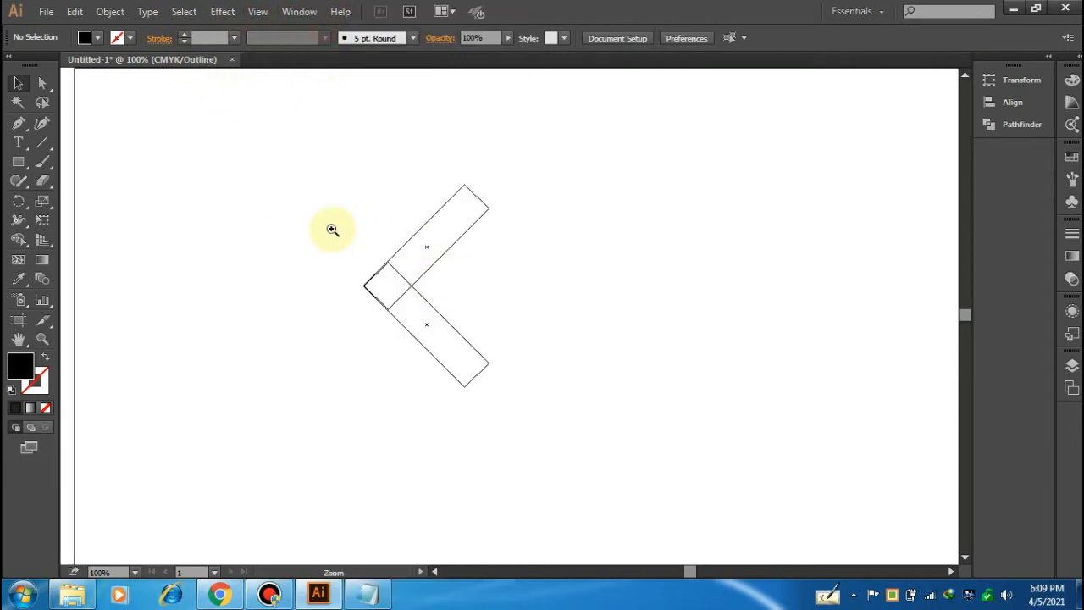
{"action": "left_click_drag", "start_coordinate": [316, 228], "coordinate": [429, 326]}
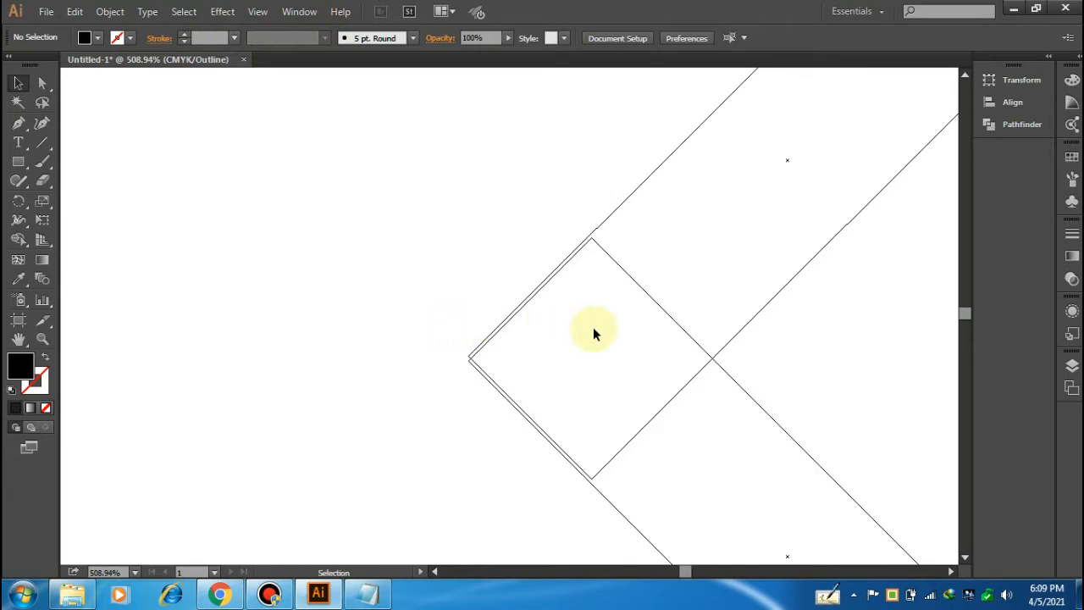
{"action": "left_click_drag", "start_coordinate": [617, 507], "coordinate": [619, 506]}
{"action": "key", "text": "a"}
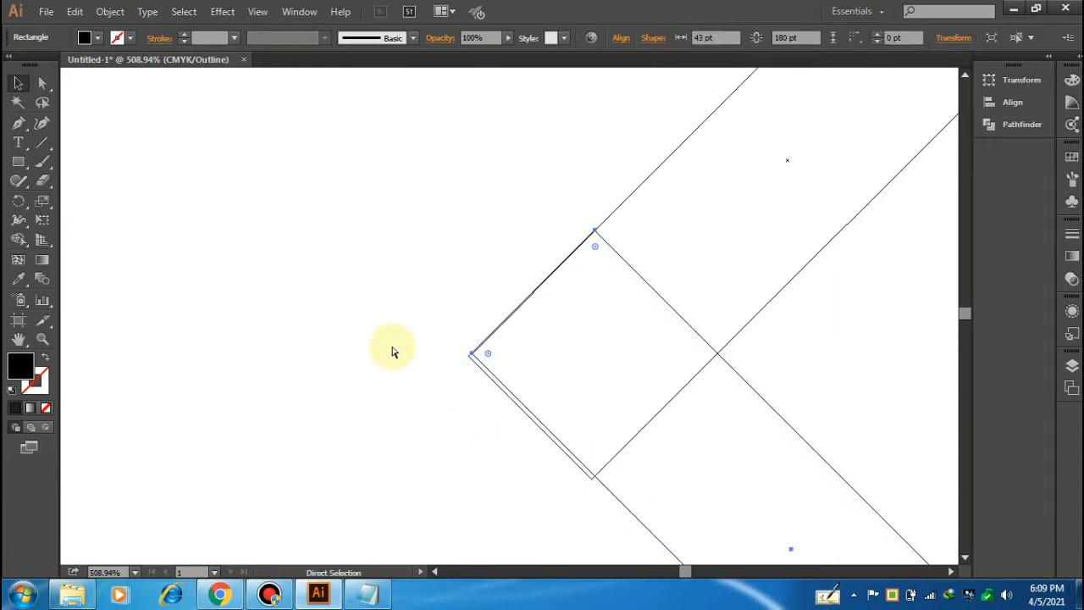
{"action": "key", "text": "Down"}
{"action": "key", "text": "Right"}
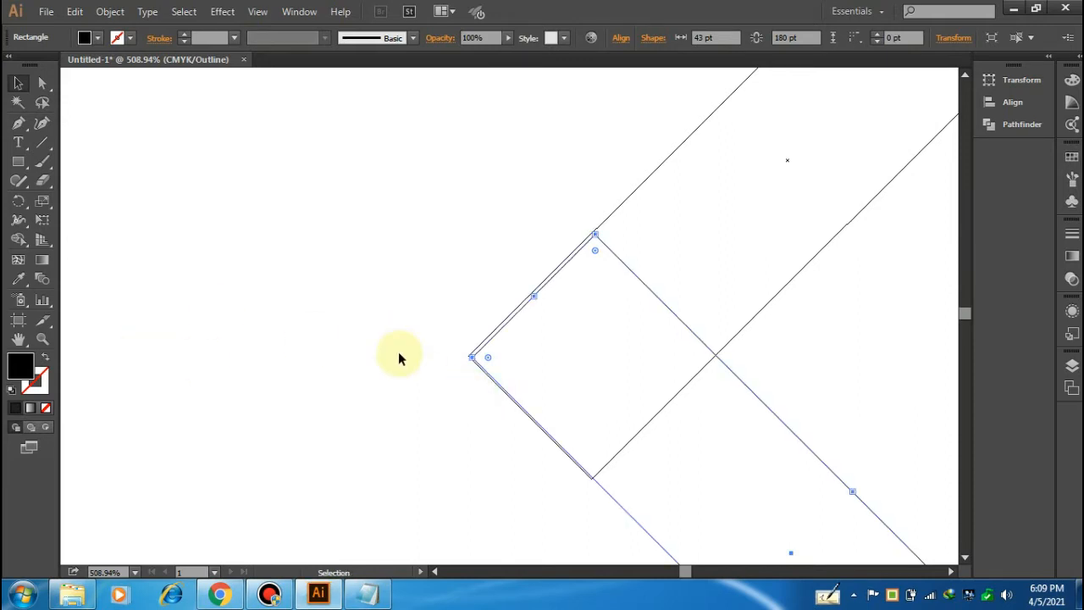
- Fine-tune the bar's position so both bars' outer corners coincide at the chevron's tip
{"action": "left_click", "coordinate": [394, 356]}
{"action": "left_click_drag", "start_coordinate": [372, 273], "coordinate": [636, 426]}
{"action": "key", "text": "z"}
{"action": "left_click_drag", "start_coordinate": [373, 285], "coordinate": [631, 401]}
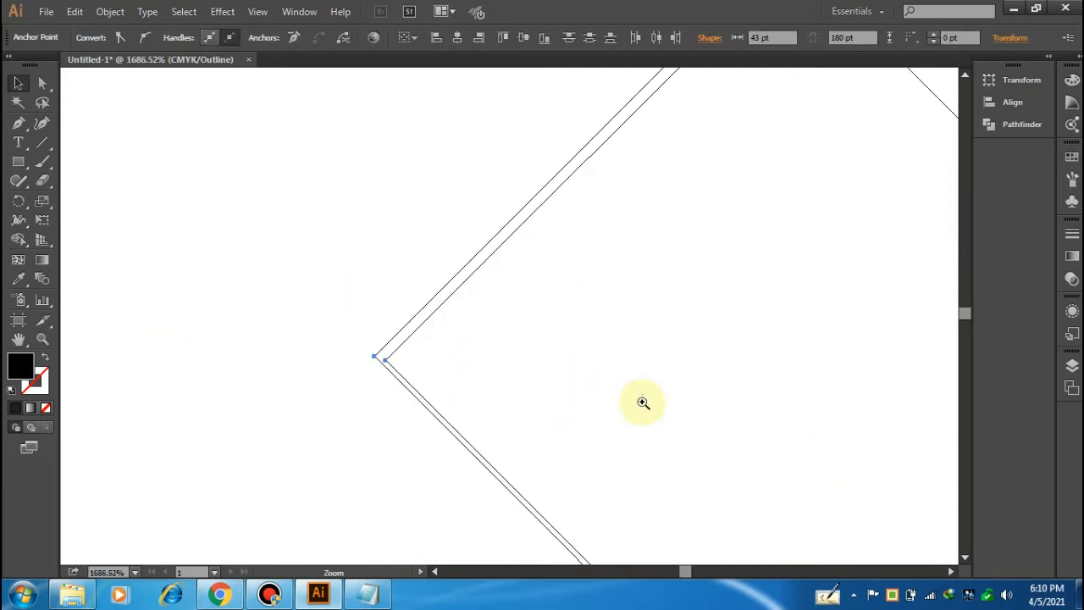
{"action": "left_click", "coordinate": [205, 380]}
{"action": "left_click_drag", "start_coordinate": [402, 342], "coordinate": [392, 343]}
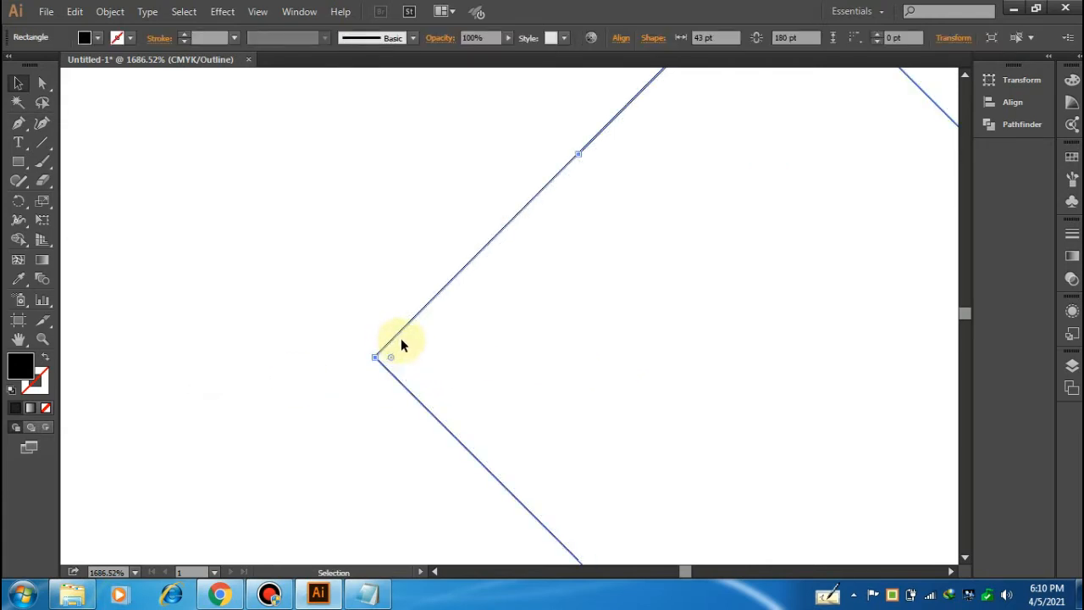
{"action": "left_click", "coordinate": [437, 347]}
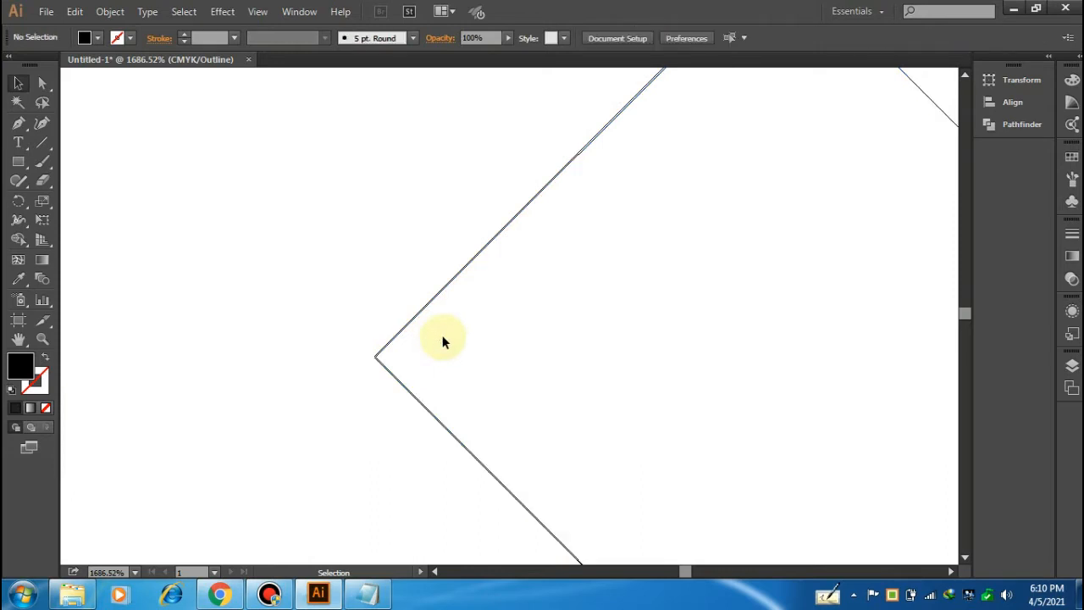
{"action": "left_click_drag", "start_coordinate": [381, 360], "coordinate": [381, 359]}
{"action": "left_click", "coordinate": [314, 323]}
- Return the aligned chevron to Preview mode with the whole shape in view
{"action": "left_click_drag", "start_coordinate": [314, 322], "coordinate": [486, 387]}
{"action": "key", "text": "ctrl+minus"}
{"action": "key", "text": "ctrl+minus"}
{"action": "key", "text": "ctrl+minus"}
{"action": "key", "text": "ctrl+minus"}
{"action": "key", "text": "ctrl+minus"}
{"action": "key", "text": "ctrl+minus"}
{"action": "key", "text": "ctrl+minus"}
{"action": "key", "text": "v"}
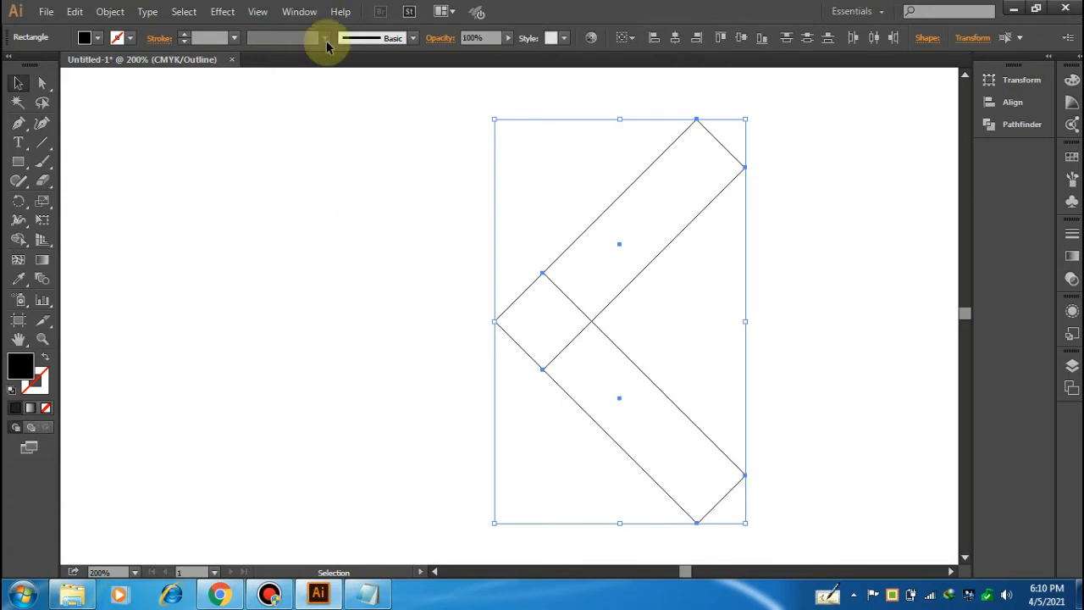
{"action": "key", "text": "ctrl+shift+a"}
{"action": "left_click", "coordinate": [257, 11]}
{"action": "left_click", "coordinate": [321, 21]}
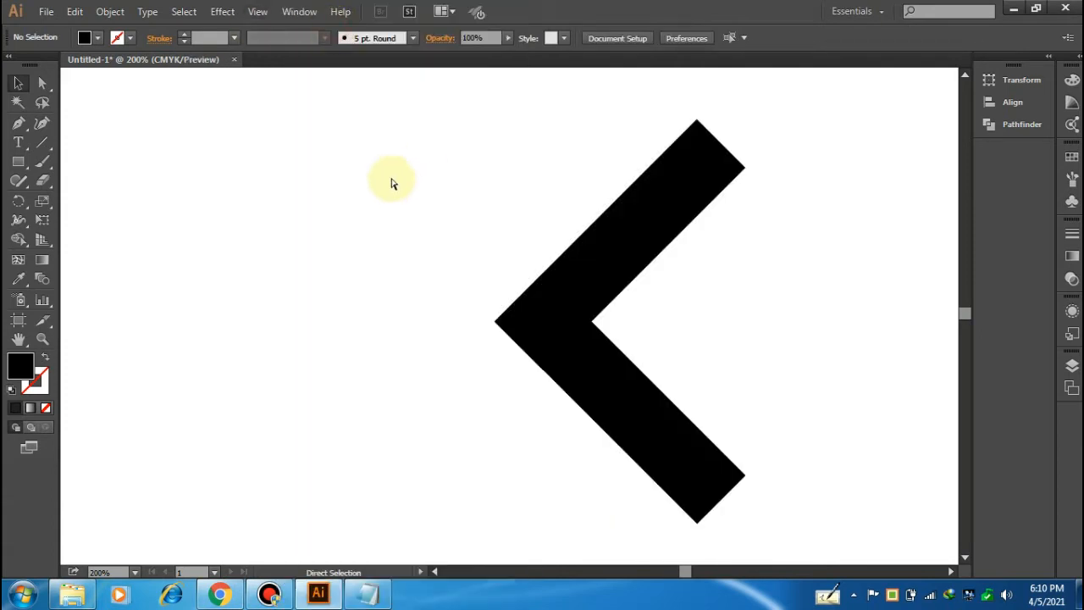
{"action": "key", "text": "ctrl+minus"}
{"action": "left_click_drag", "start_coordinate": [455, 253], "coordinate": [629, 481]}
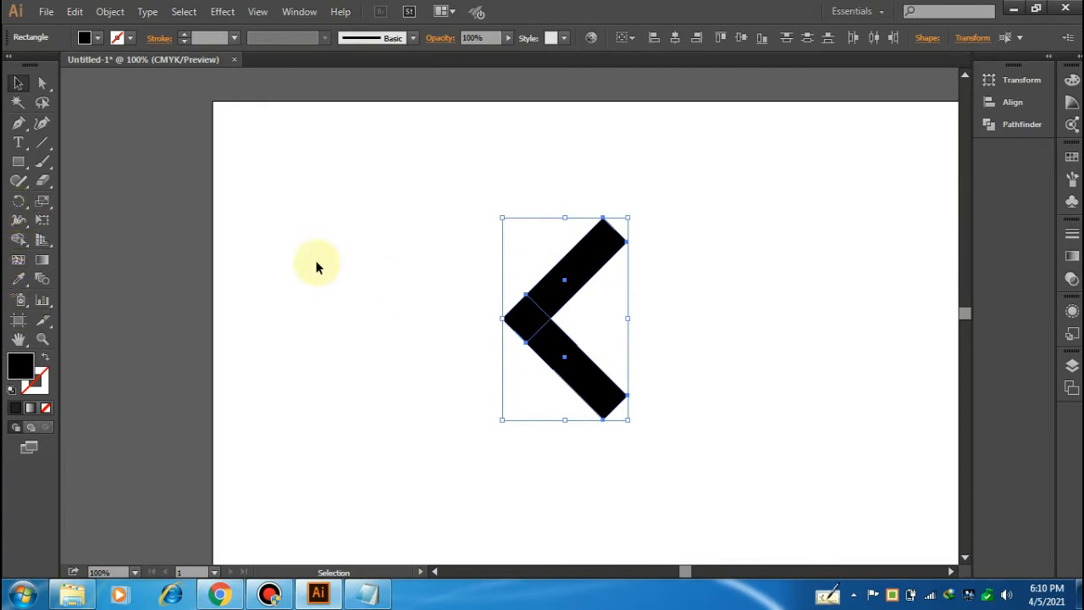
{"action": "left_click", "coordinate": [320, 268]}
- Place a copy of the chevron's upper bar in the empty area to the upper left of the chevron
{"action": "left_click", "coordinate": [593, 269]}
{"action": "left_click_drag", "start_coordinate": [591, 269], "coordinate": [481, 230]}
{"action": "left_click", "coordinate": [714, 331]}
{"action": "left_click_drag", "start_coordinate": [468, 276], "coordinate": [412, 221]}
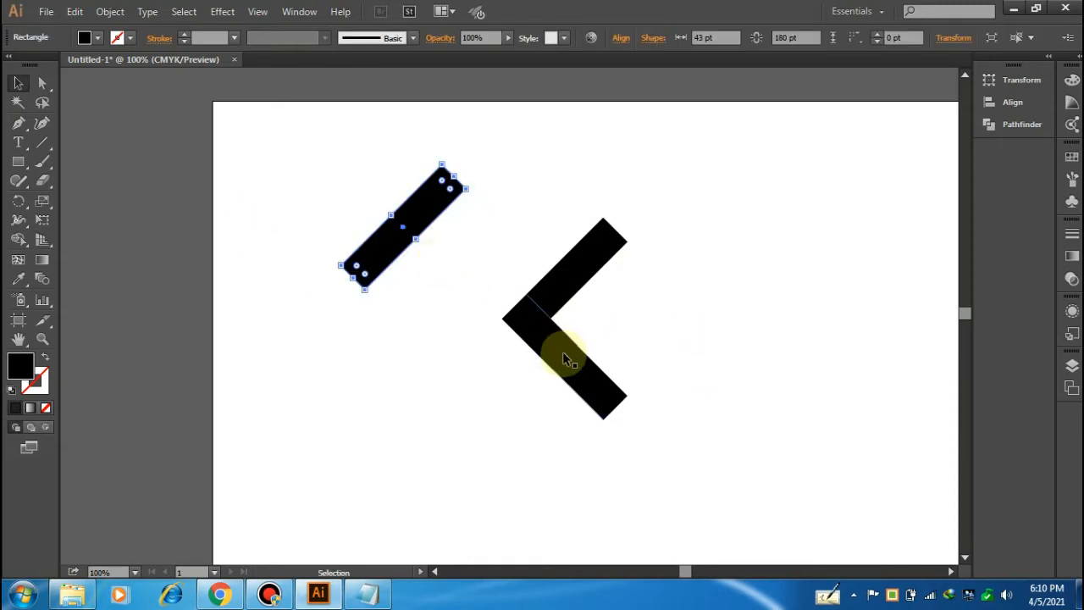
- Merge the chevron's two overlapping bars into one shape with the Shape Builder tool
{"action": "left_click_drag", "start_coordinate": [489, 291], "coordinate": [512, 322]}
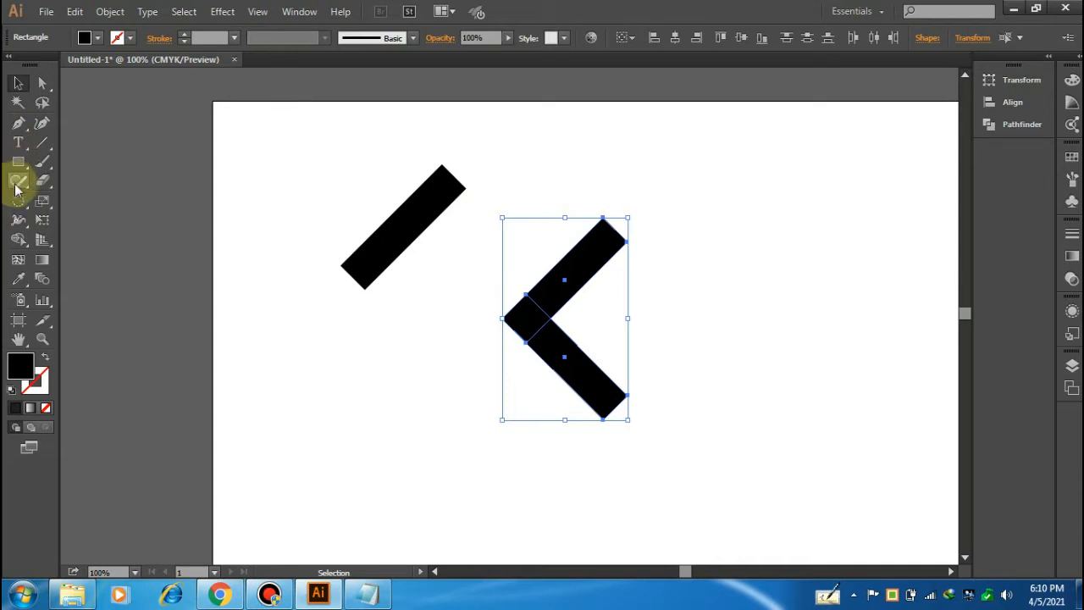
{"action": "left_click", "coordinate": [22, 243]}
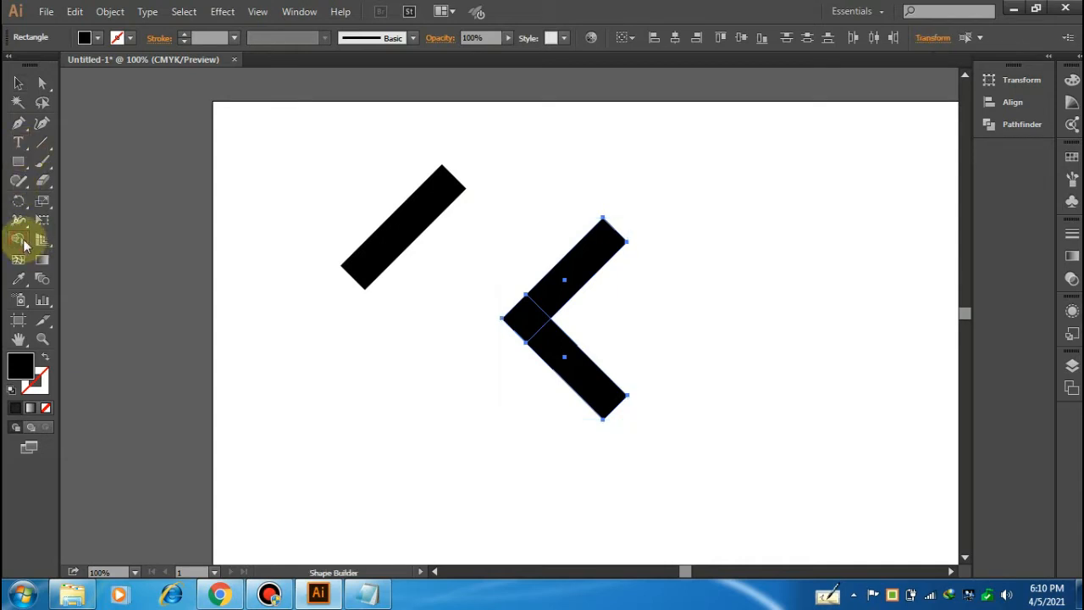
{"action": "double_click", "coordinate": [24, 244]}
{"action": "left_click", "coordinate": [631, 502]}
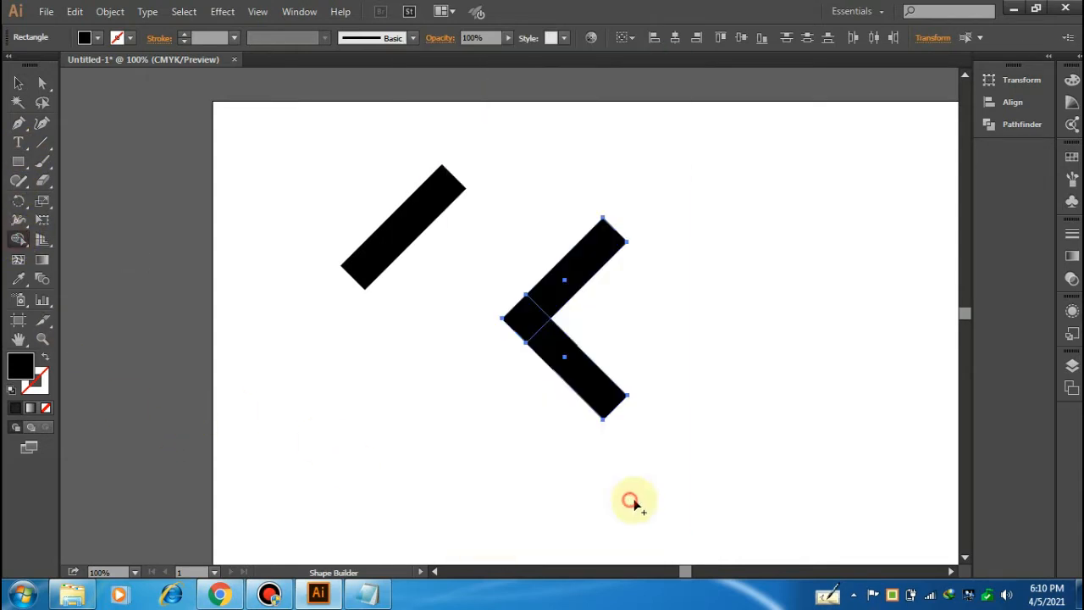
{"action": "mouse_move", "coordinate": [551, 290]}
{"action": "left_mouse_down"}
{"action": "mouse_move", "coordinate": [528, 310]}
{"action": "mouse_move", "coordinate": [541, 338]}
{"action": "mouse_move", "coordinate": [550, 330]}
{"action": "left_mouse_up"}
{"action": "left_click", "coordinate": [14, 84]}
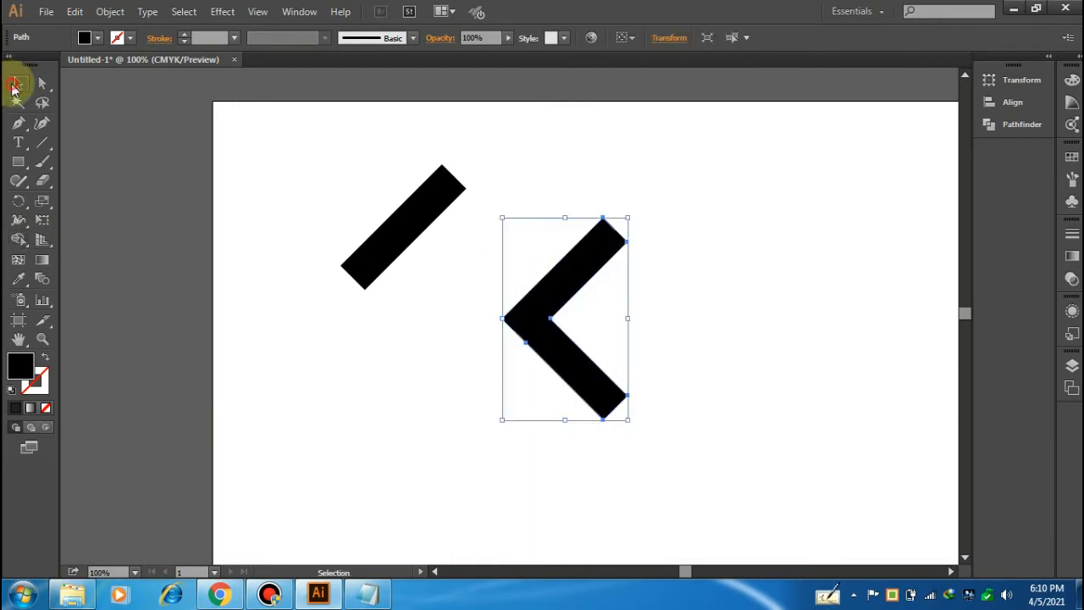
{"action": "left_click", "coordinate": [476, 275]}
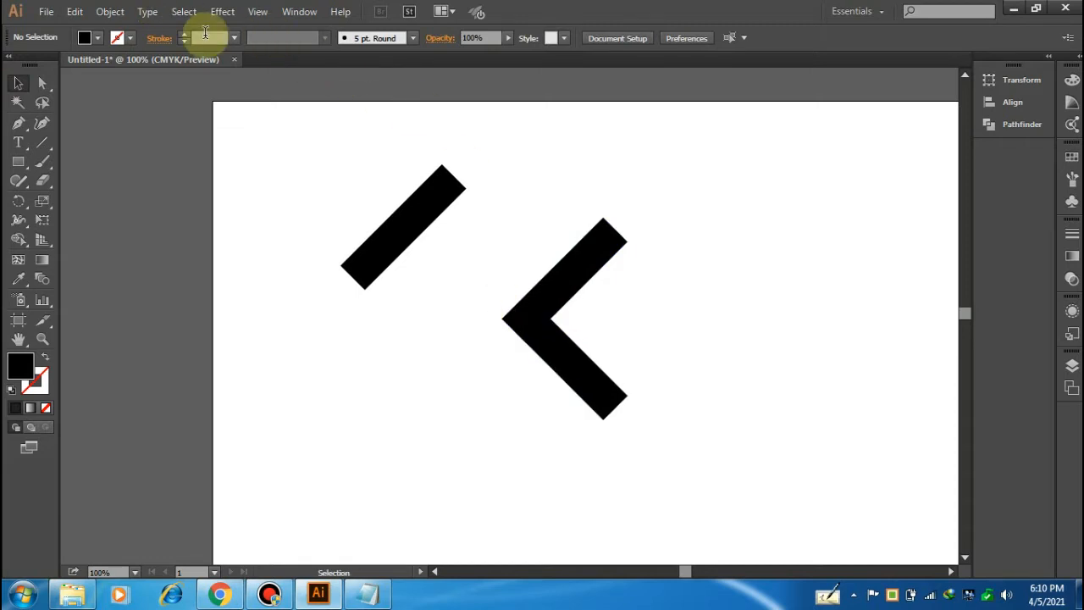
- In Outline mode, draw a curved Pen path from the chevron's inner corner to the outer edge of its upper arm
{"action": "left_click", "coordinate": [256, 11]}
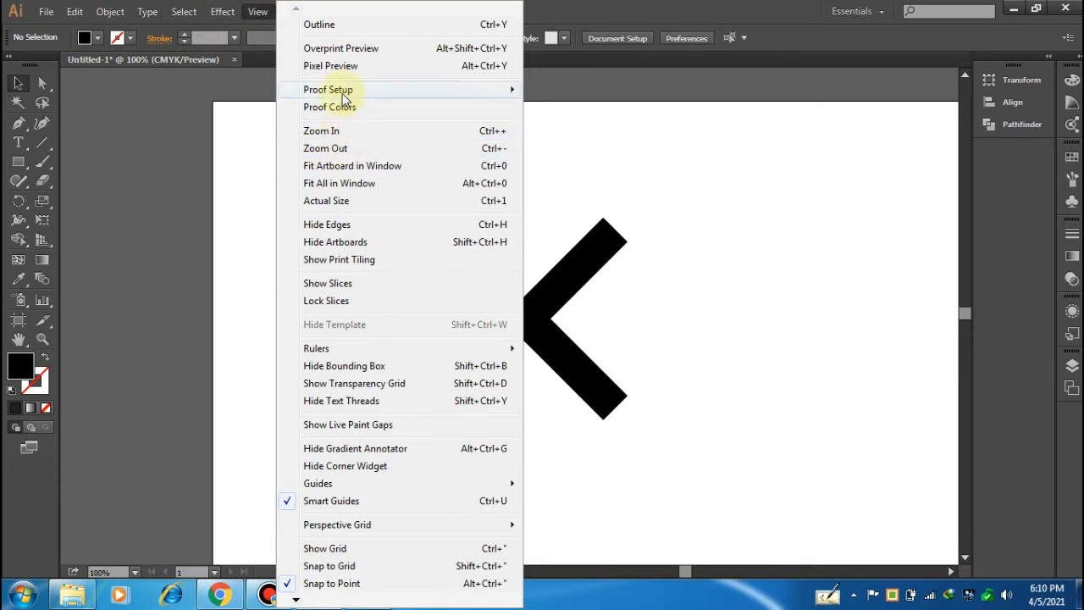
{"action": "left_click", "coordinate": [343, 26]}
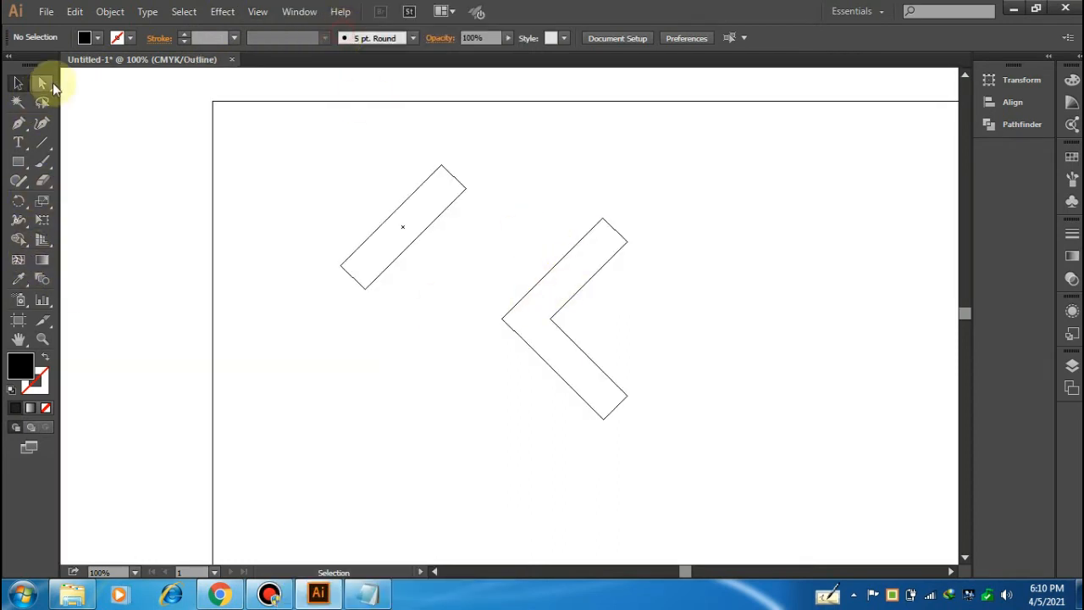
{"action": "left_click", "coordinate": [18, 122]}
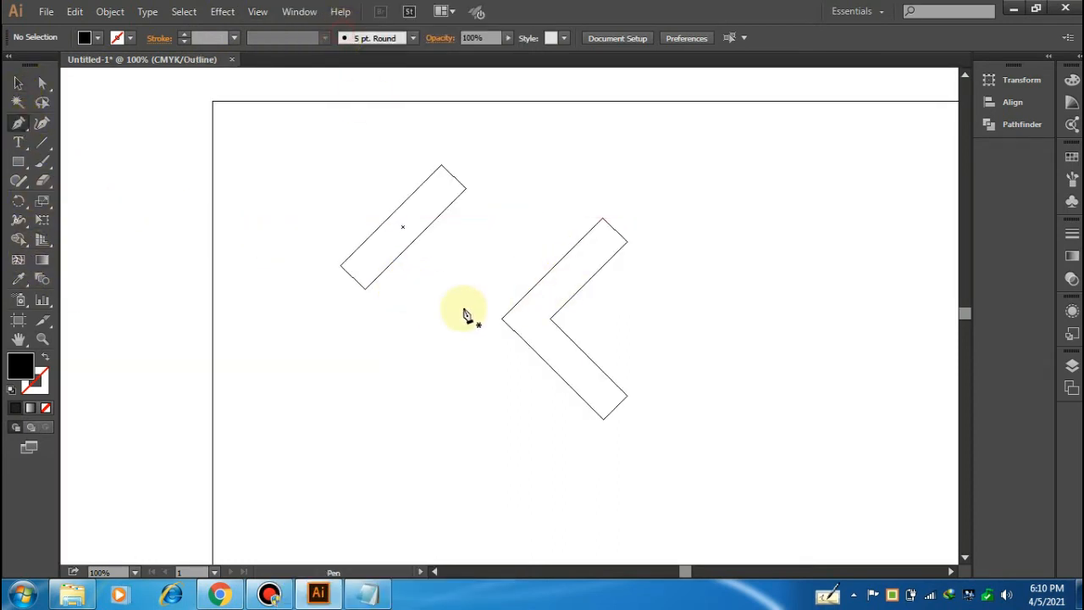
{"action": "left_click_drag", "start_coordinate": [551, 320], "coordinate": [542, 283]}
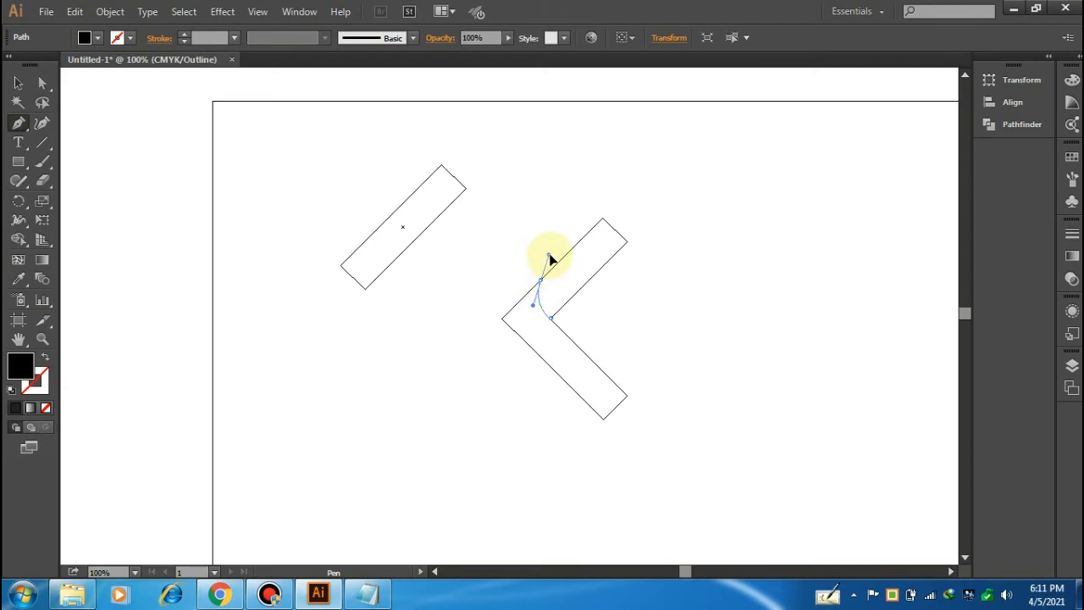
{"action": "left_click_drag", "start_coordinate": [548, 259], "coordinate": [540, 287]}
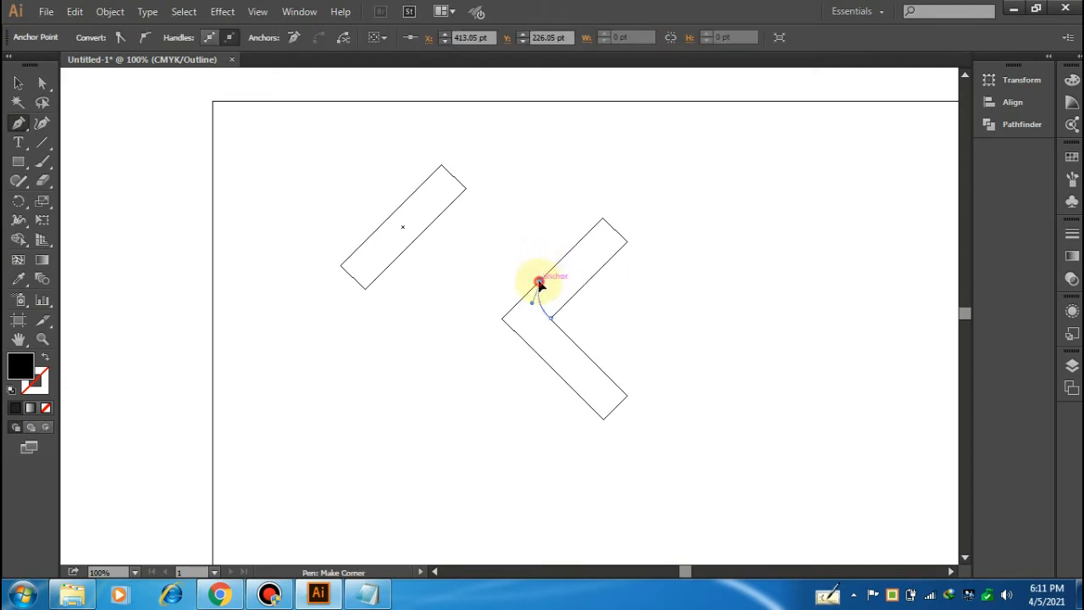
{"action": "left_click", "coordinate": [18, 83]}
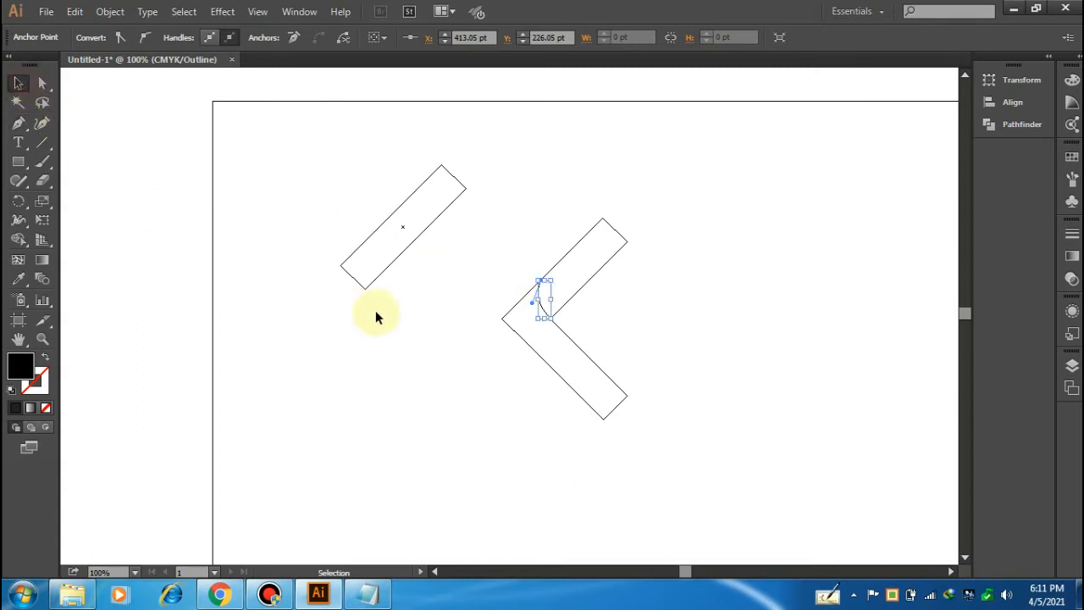
{"action": "left_click", "coordinate": [435, 339]}
- Select the merged chevron and return the artwork to Preview mode
{"action": "left_click_drag", "start_coordinate": [653, 448], "coordinate": [467, 401]}
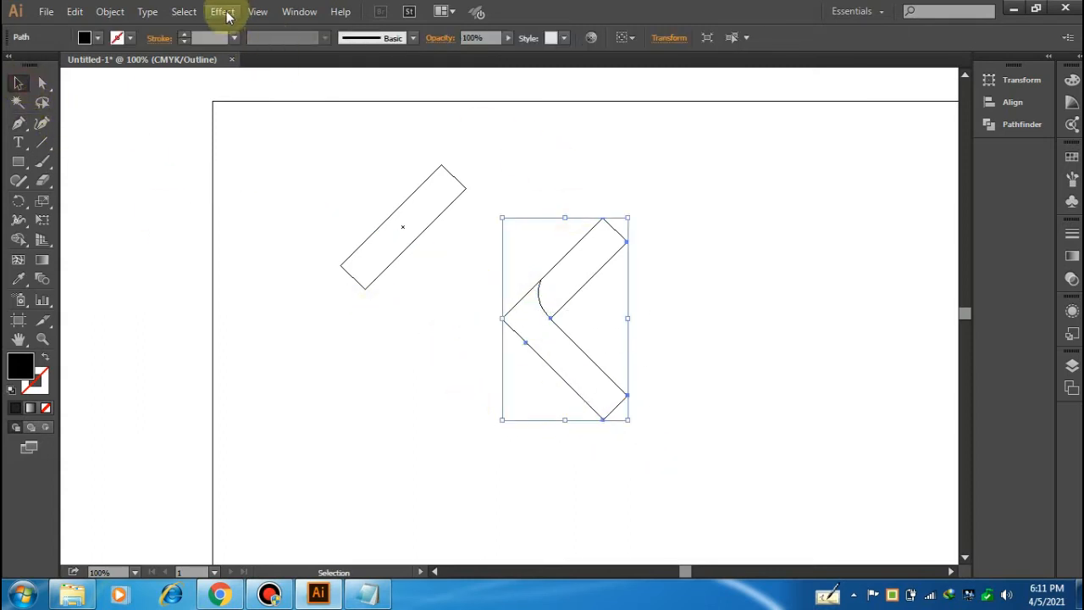
{"action": "left_click", "coordinate": [258, 11]}
{"action": "left_click", "coordinate": [327, 22]}
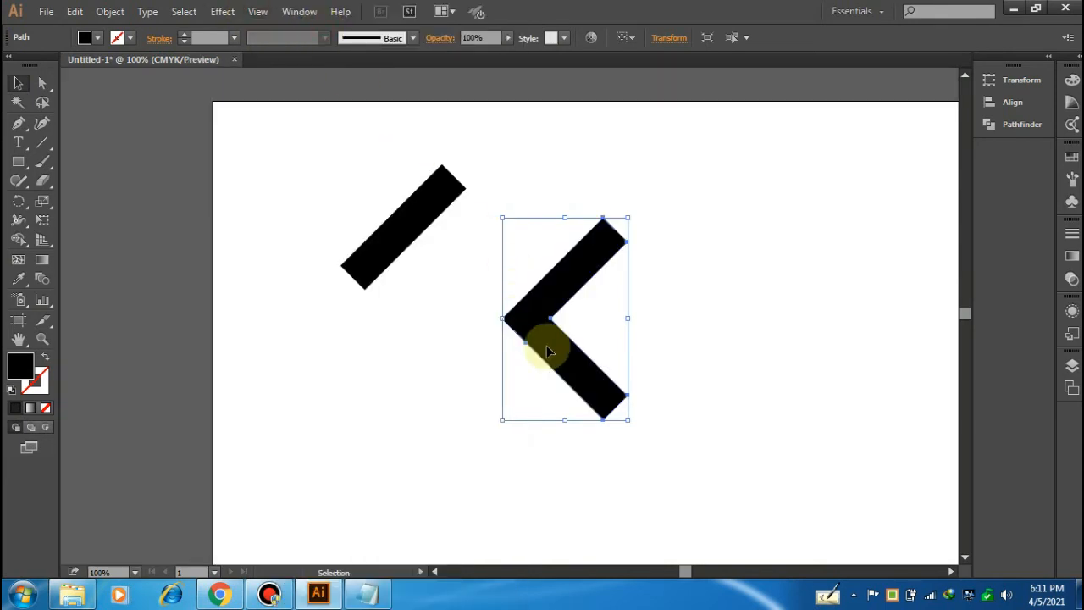
- Remove the fill from the curved path crossing the chevron and give it a CMYK Red stroke
{"action": "left_click_drag", "start_coordinate": [661, 443], "coordinate": [491, 288]}
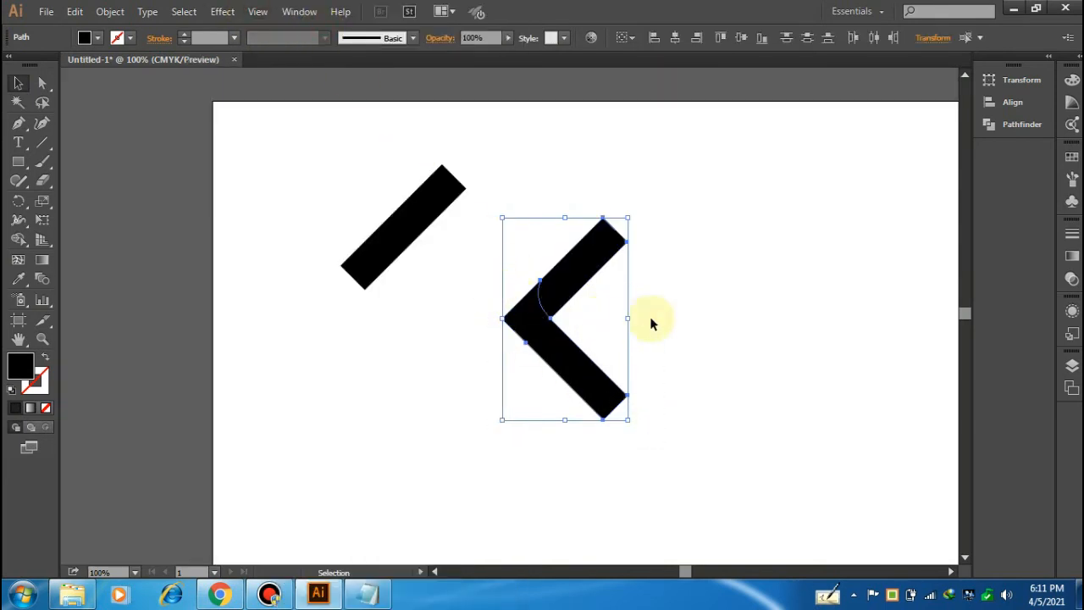
{"action": "left_click", "coordinate": [692, 313]}
{"action": "left_click", "coordinate": [542, 305]}
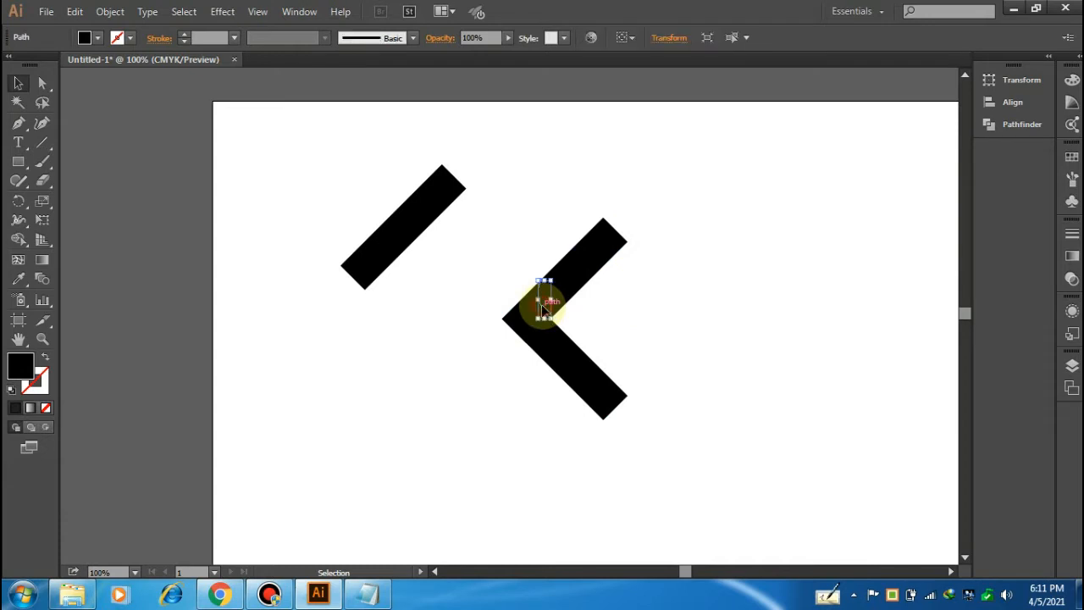
{"action": "left_click", "coordinate": [91, 37]}
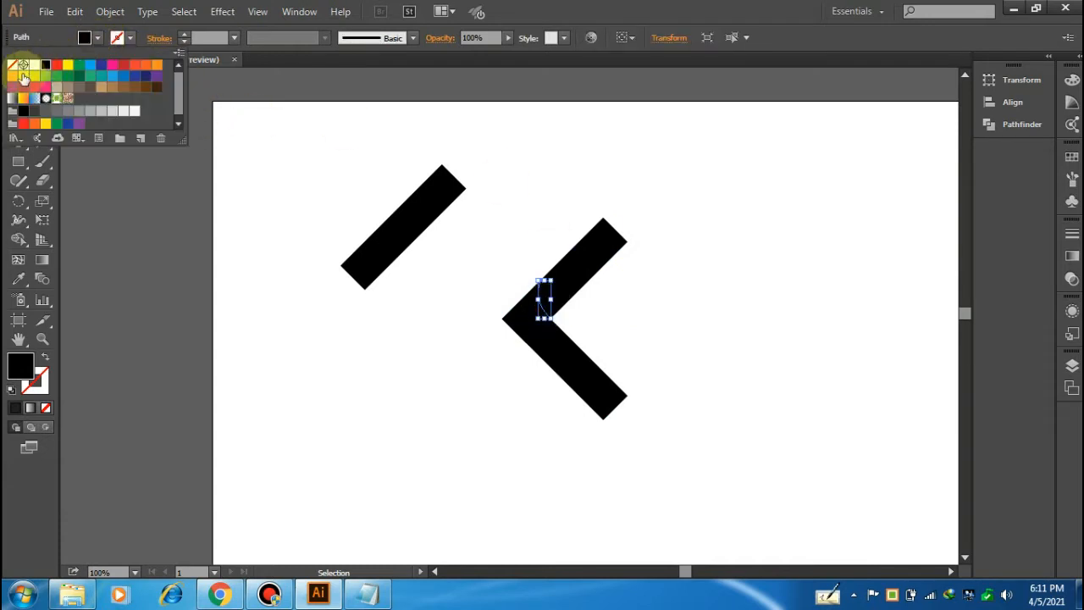
{"action": "left_click", "coordinate": [12, 64]}
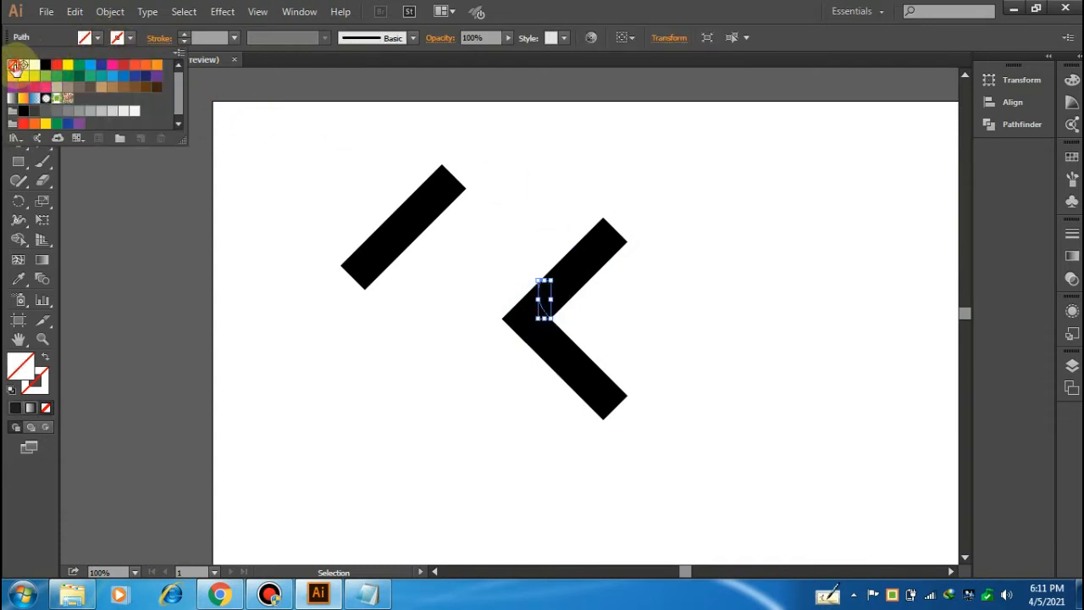
{"action": "left_click", "coordinate": [131, 38]}
{"action": "left_click", "coordinate": [131, 38]}
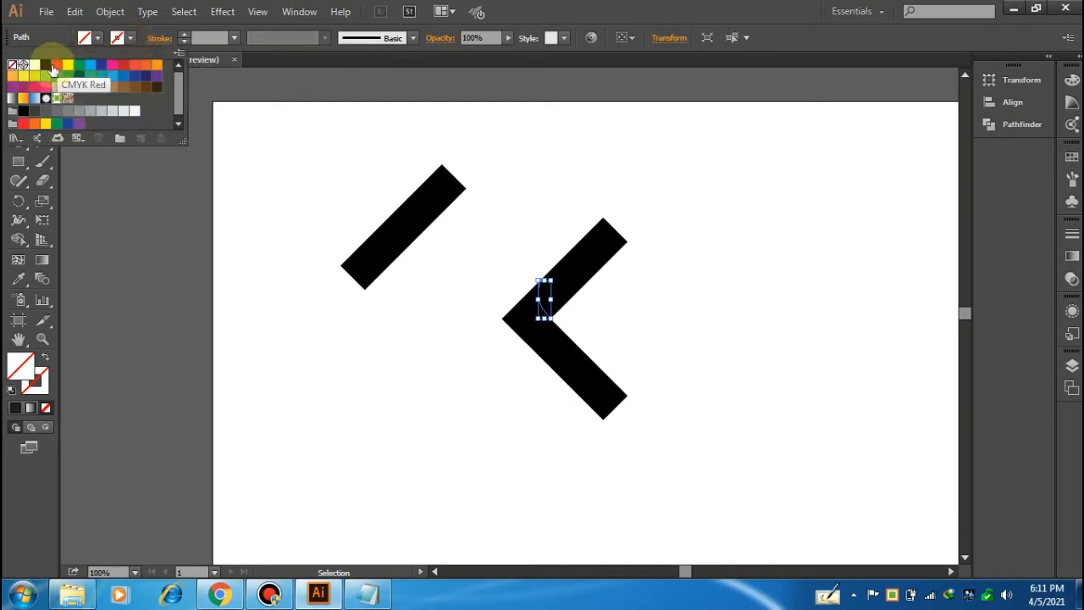
{"action": "left_click", "coordinate": [429, 317]}
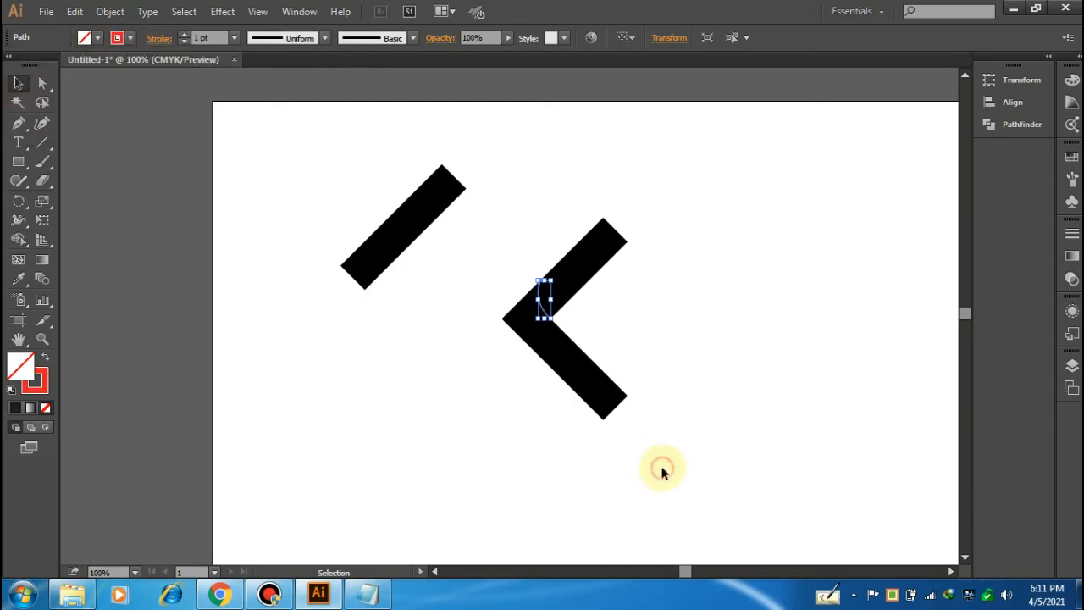
{"action": "left_click", "coordinate": [643, 437]}
- Divide the chevron along the curved path with Pathfinder's Divide operation and ungroup the resulting pieces
{"action": "left_click_drag", "start_coordinate": [663, 449], "coordinate": [488, 282]}
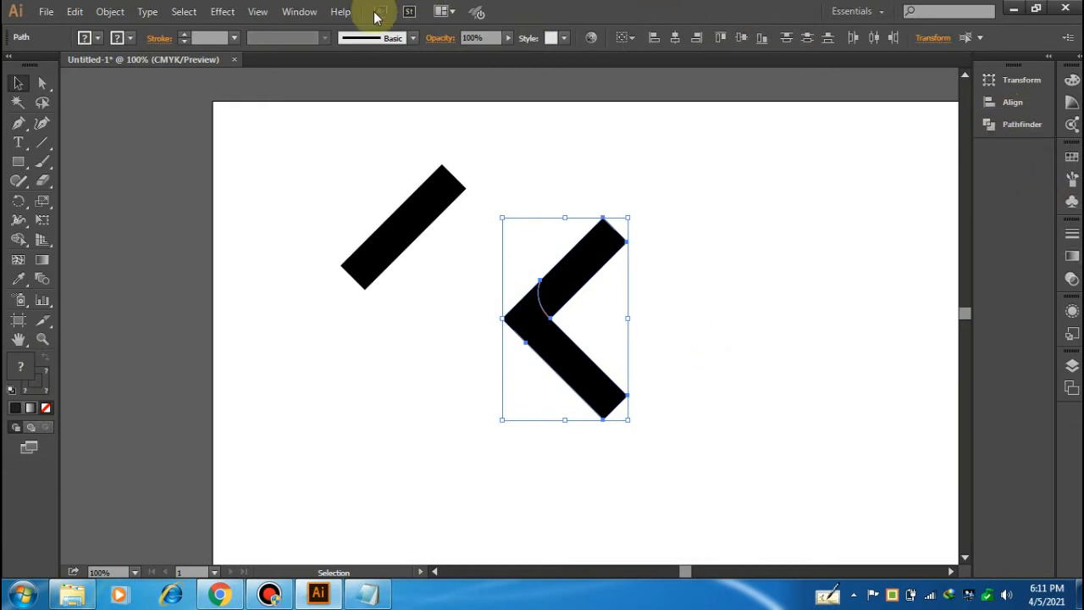
{"action": "left_click", "coordinate": [305, 11]}
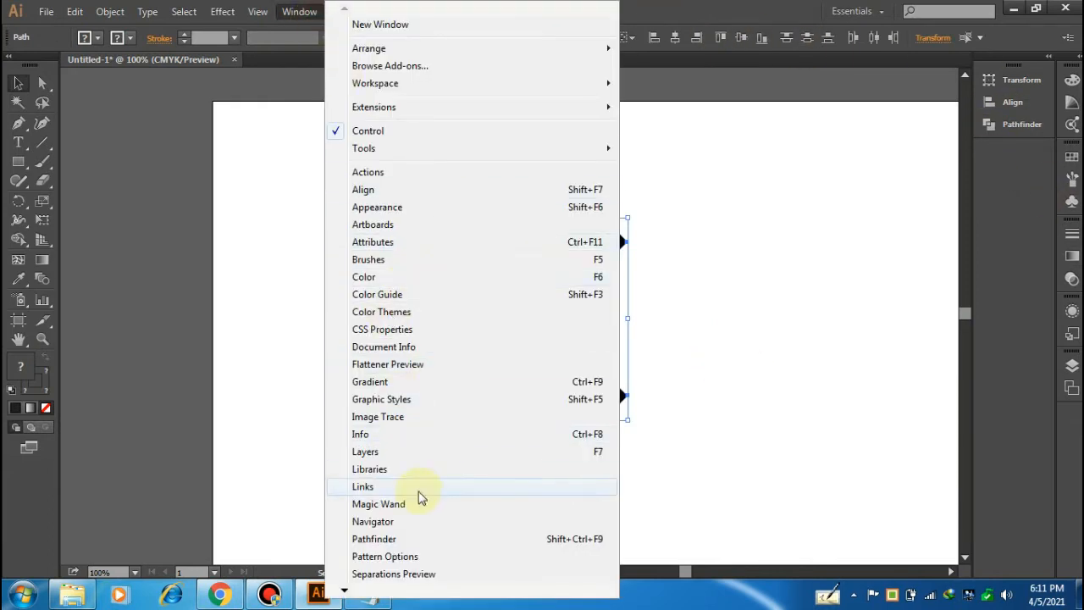
{"action": "left_click", "coordinate": [394, 542]}
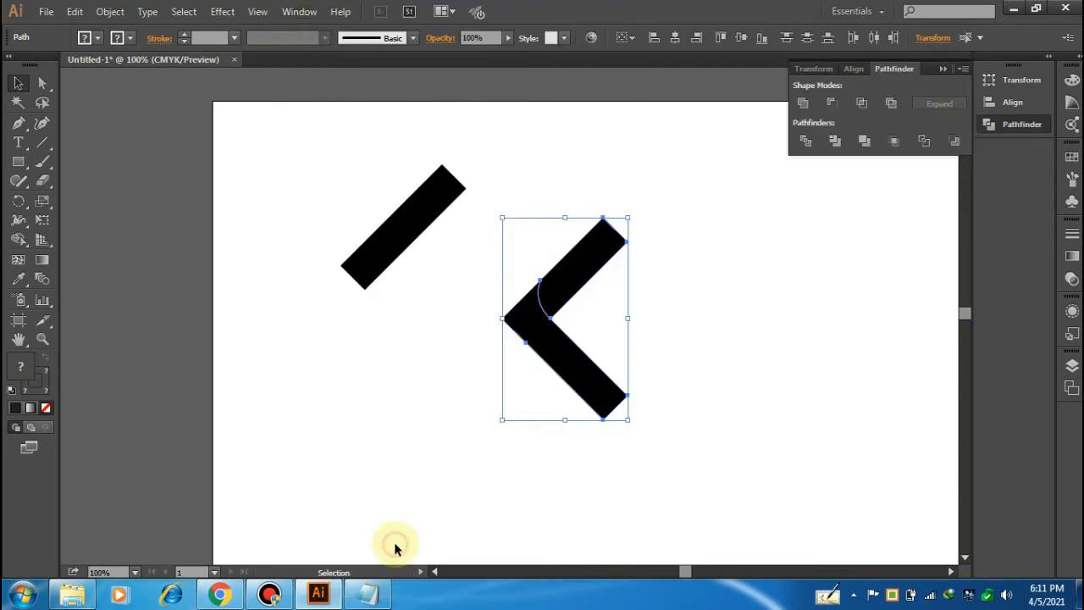
{"action": "left_click", "coordinate": [806, 142]}
{"action": "left_click", "coordinate": [769, 283]}
{"action": "left_click", "coordinate": [569, 285]}
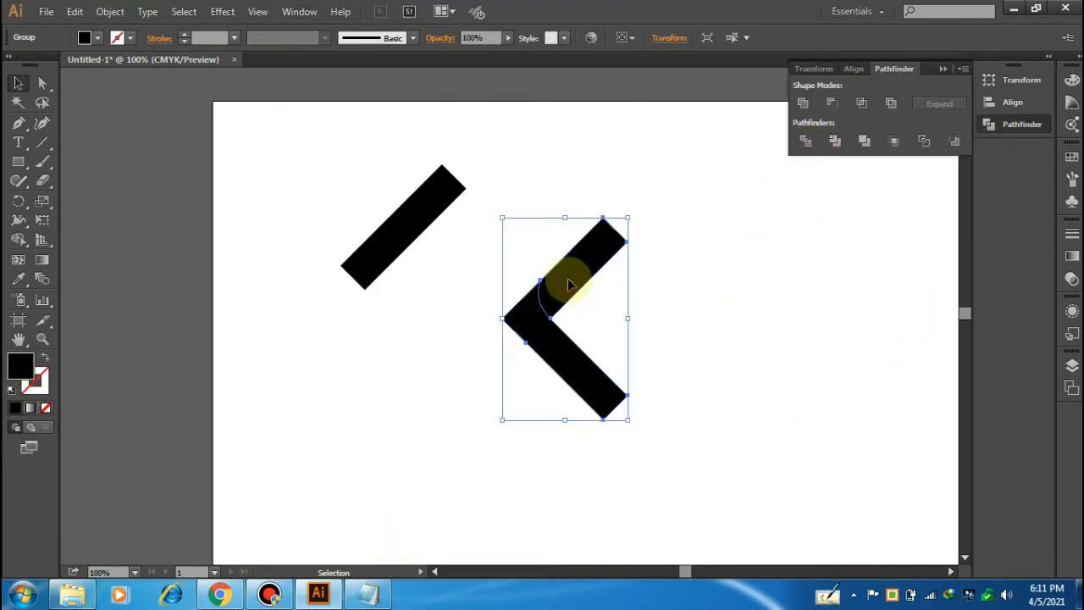
{"action": "right_click", "coordinate": [569, 285]}
{"action": "left_click", "coordinate": [631, 374]}
- Delete the divided chevron's upper arm and move the spare diagonal bar into its place
{"action": "left_click", "coordinate": [726, 310]}
{"action": "left_click", "coordinate": [590, 276]}
{"action": "key", "text": "Delete"}
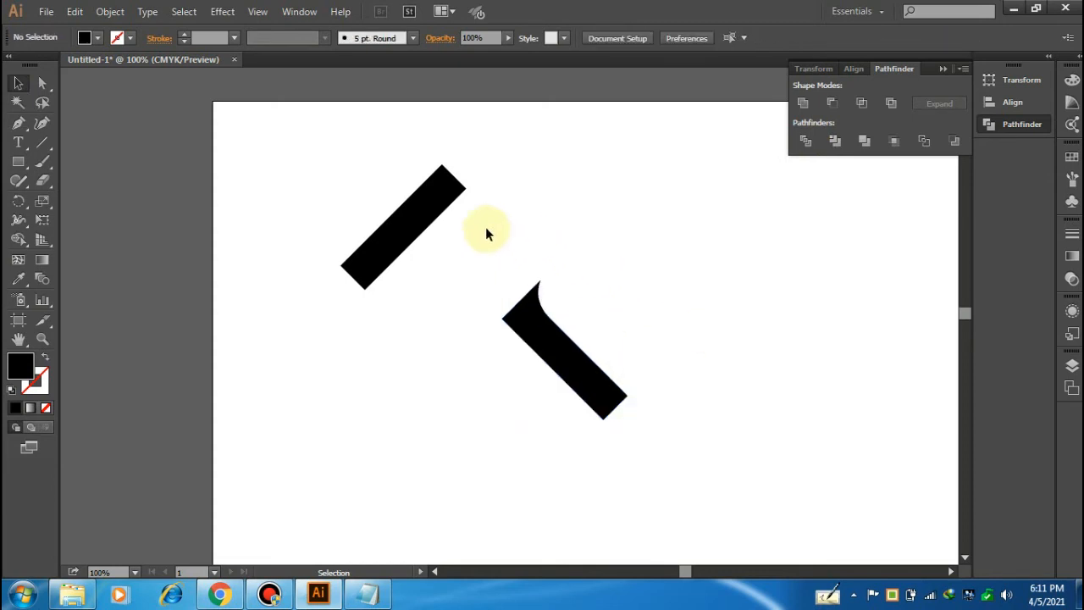
{"action": "left_click_drag", "start_coordinate": [382, 241], "coordinate": [551, 293]}
{"action": "left_click", "coordinate": [751, 251]}
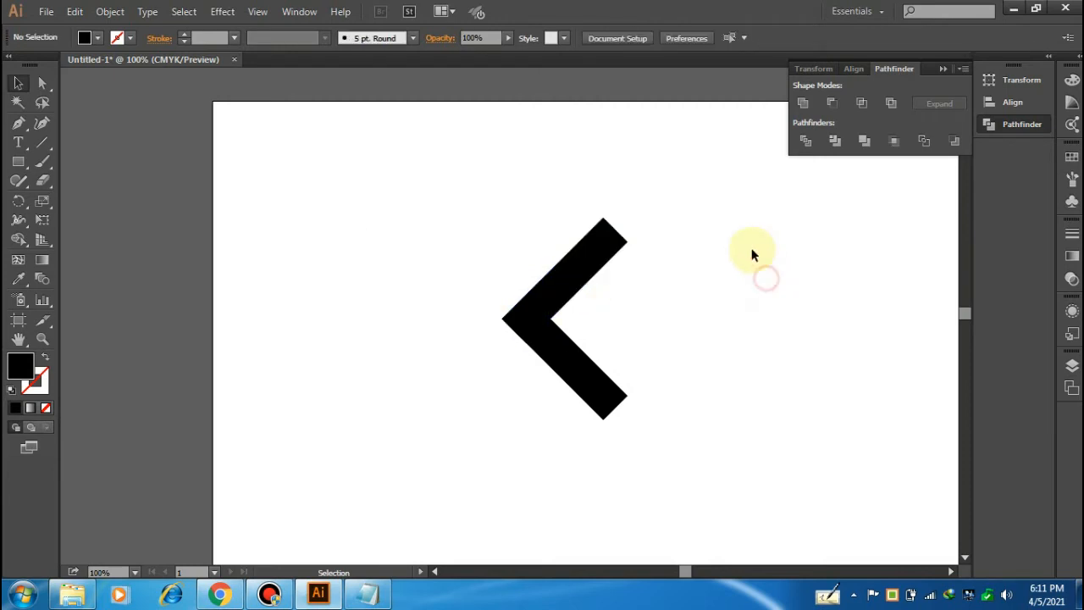
- Arrange the chevron's lower curved piece in front of the upper bar and leave it selected
{"action": "left_click", "coordinate": [577, 361]}
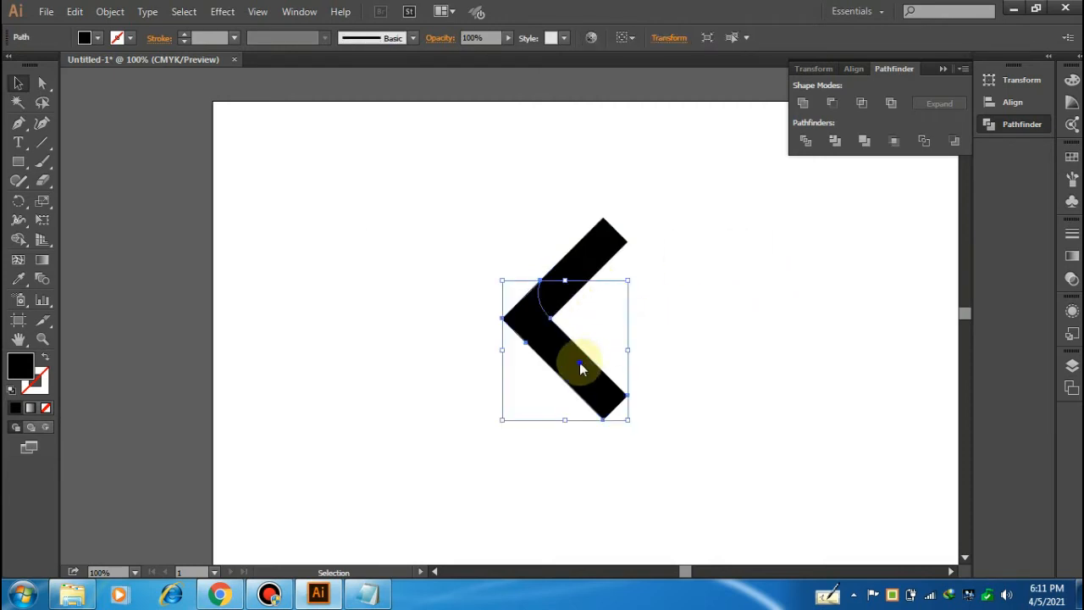
{"action": "right_click", "coordinate": [579, 362]}
{"action": "mouse_move", "coordinate": [714, 298]}
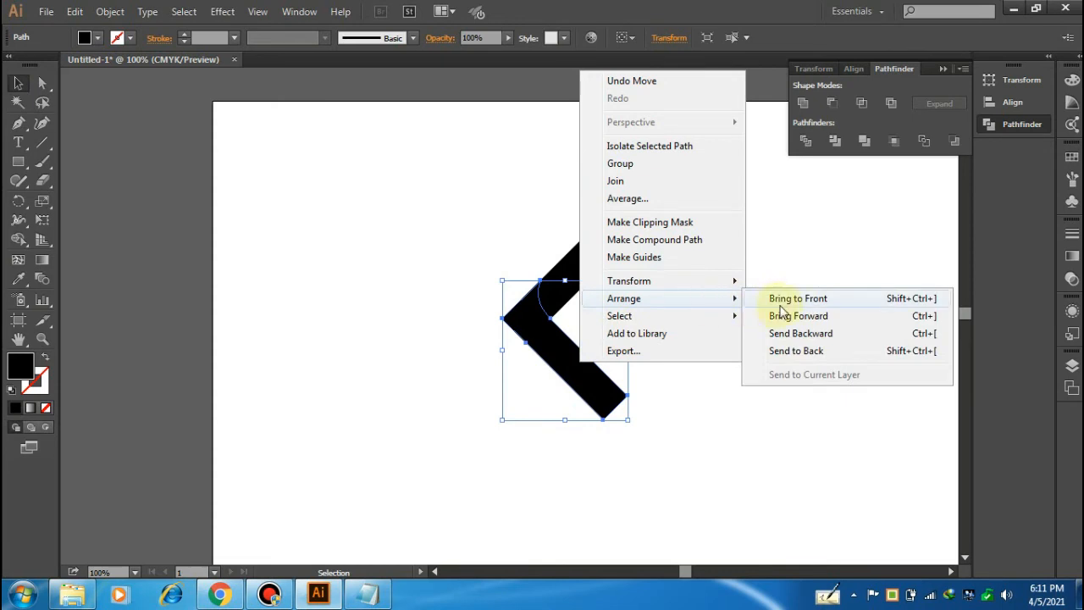
{"action": "left_click", "coordinate": [779, 311]}
{"action": "left_click", "coordinate": [777, 313]}
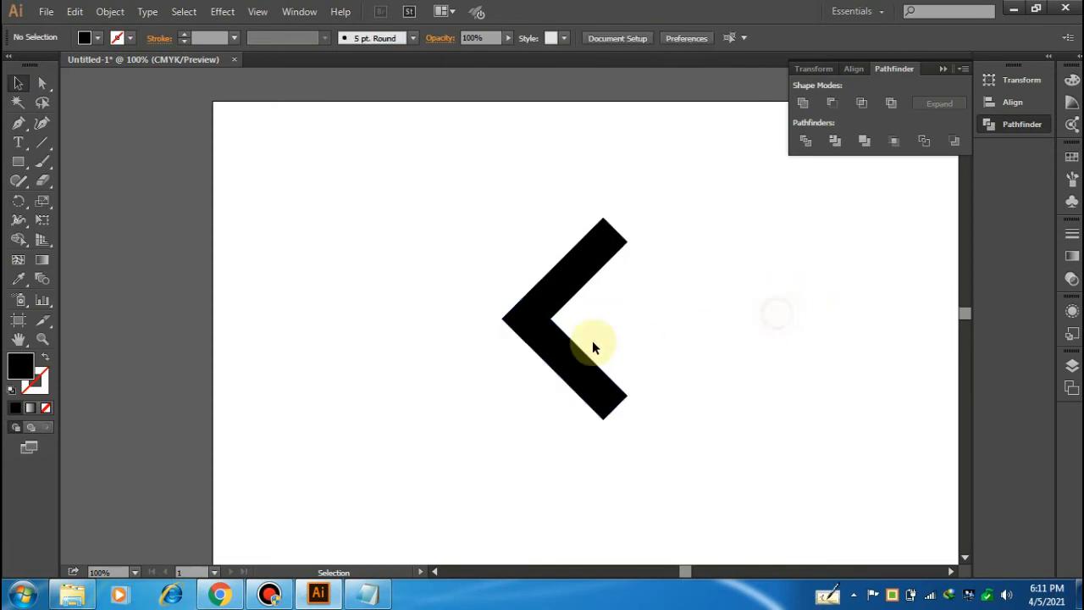
{"action": "left_click", "coordinate": [545, 343]}
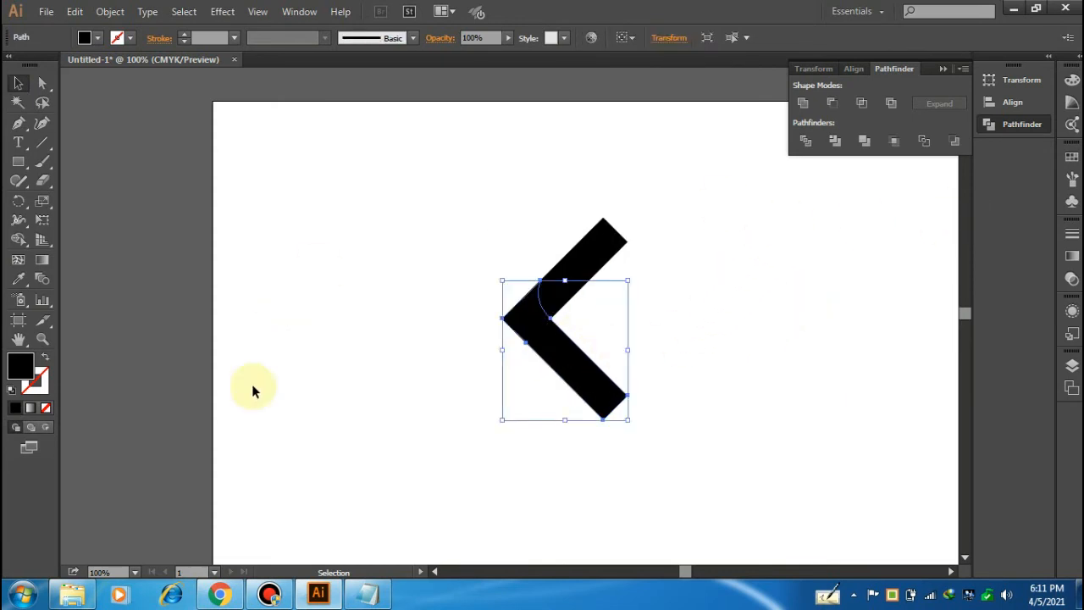
- Switch to Notepad to view the tutorial note about colouring, and return to Illustrator
{"action": "left_click", "coordinate": [369, 593]}
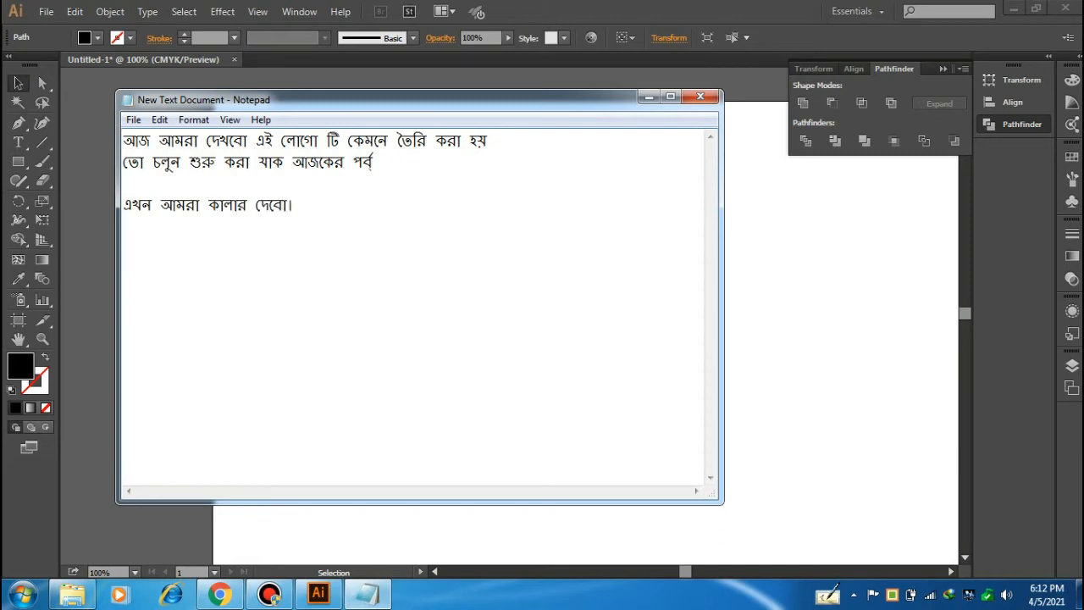
{"action": "left_click", "coordinate": [648, 97]}
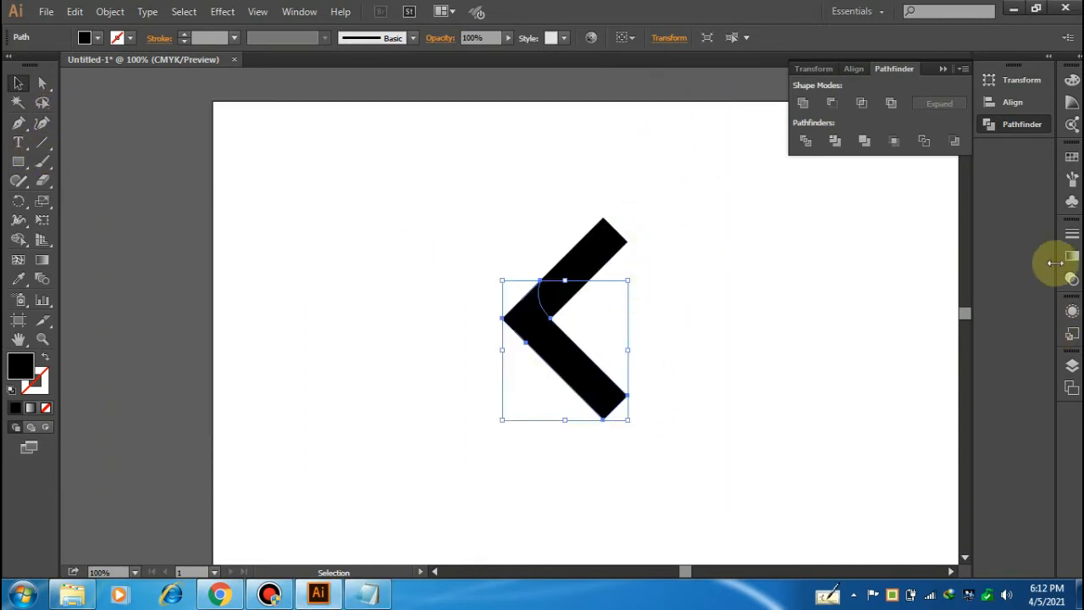
- Fill the lower curved piece with a white-to-black linear gradient at 0°
{"action": "left_click", "coordinate": [942, 69]}
{"action": "left_click", "coordinate": [1072, 255]}
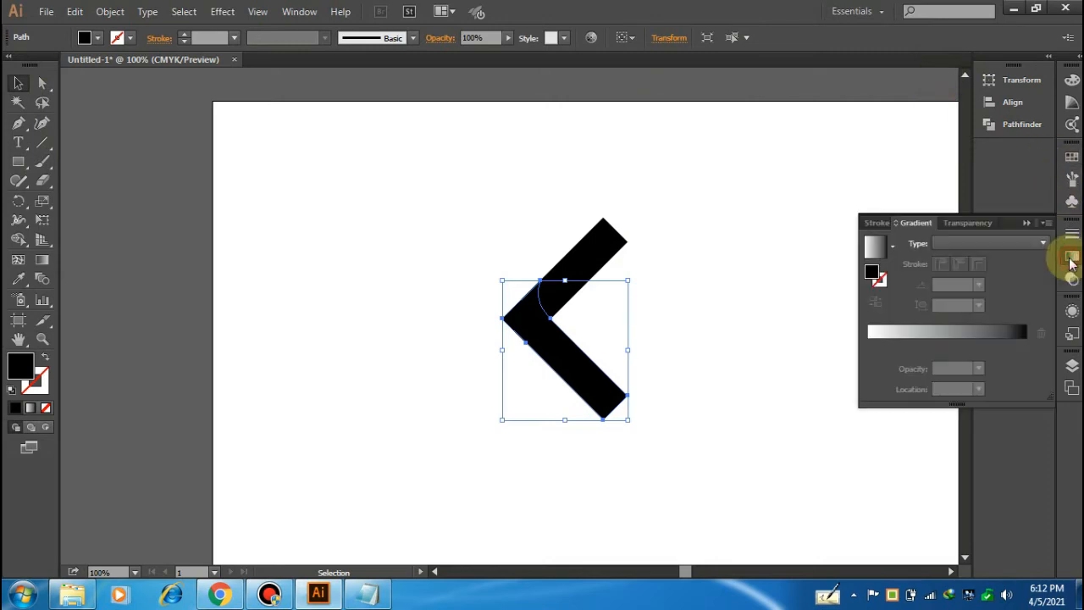
{"action": "left_click", "coordinate": [948, 342]}
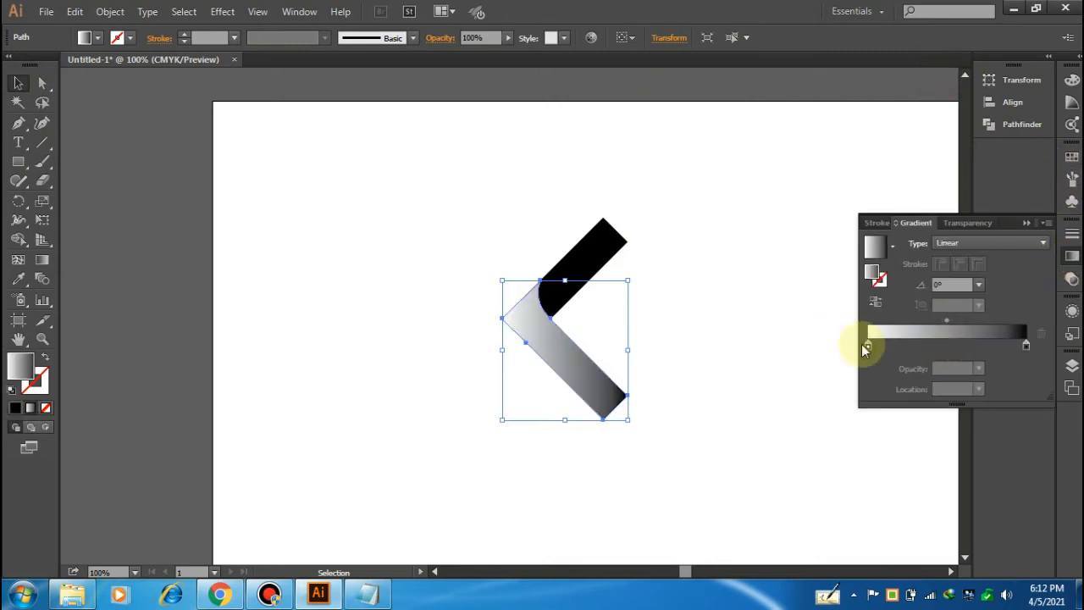
- Switch the gradient's black end stop to RGB and colour it light blue with R 49, G 229, B 255
{"action": "double_click", "coordinate": [1026, 346]}
{"action": "left_click", "coordinate": [1023, 363]}
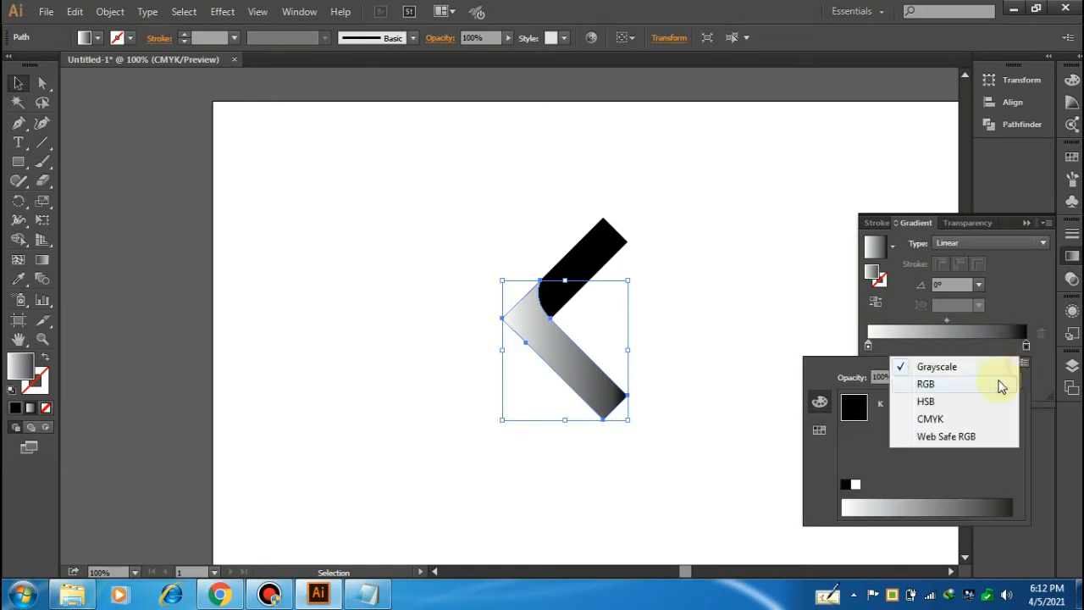
{"action": "left_click", "coordinate": [953, 386]}
{"action": "left_click", "coordinate": [962, 406]}
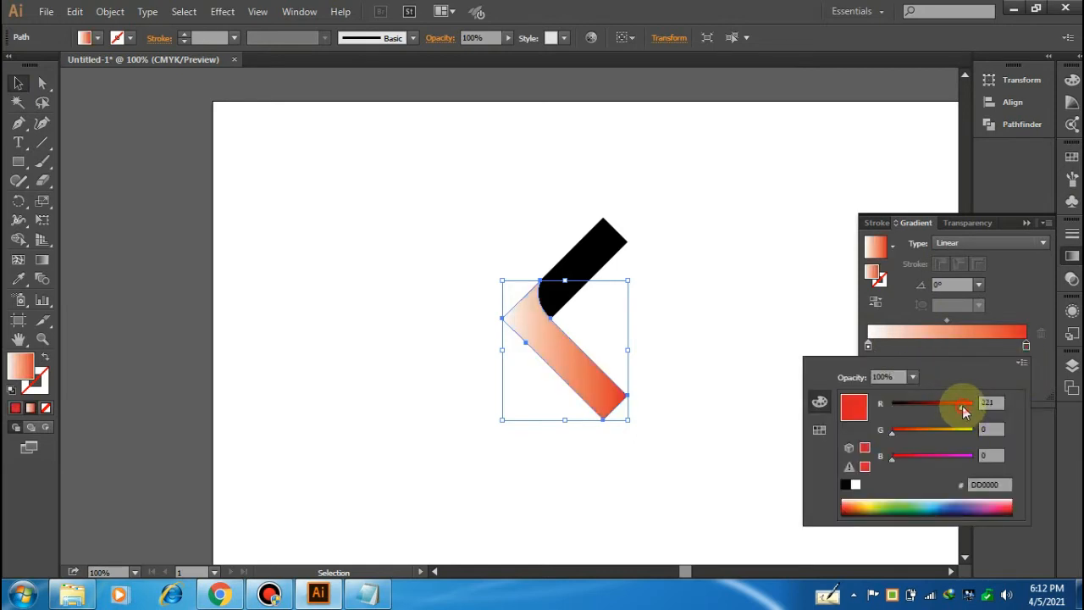
{"action": "left_click_drag", "start_coordinate": [962, 405], "coordinate": [999, 406]}
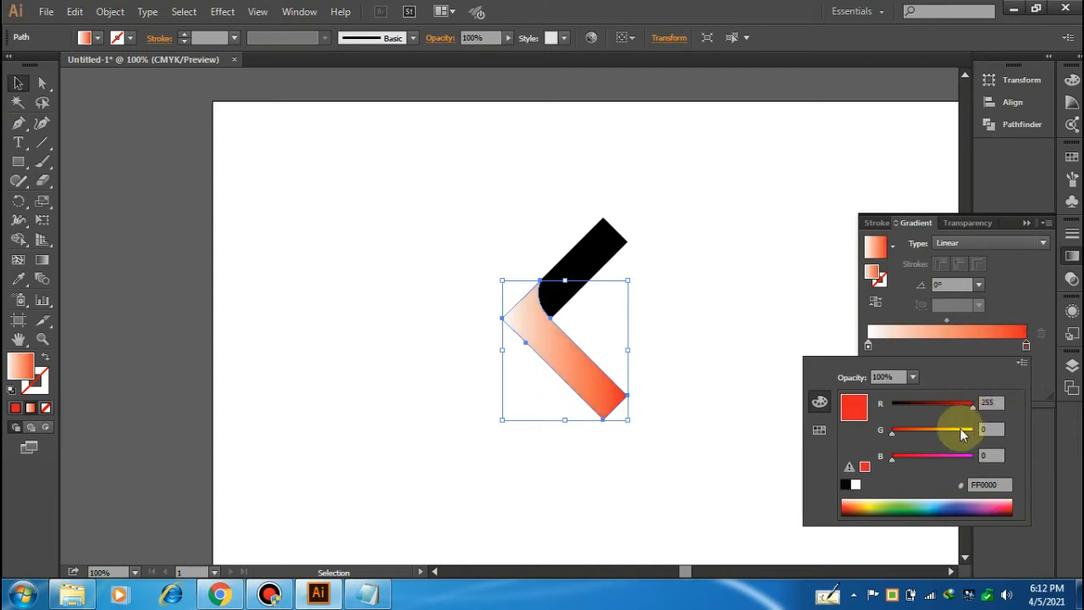
{"action": "left_click", "coordinate": [912, 456]}
{"action": "left_click_drag", "start_coordinate": [912, 456], "coordinate": [945, 456]}
{"action": "left_click", "coordinate": [950, 431]}
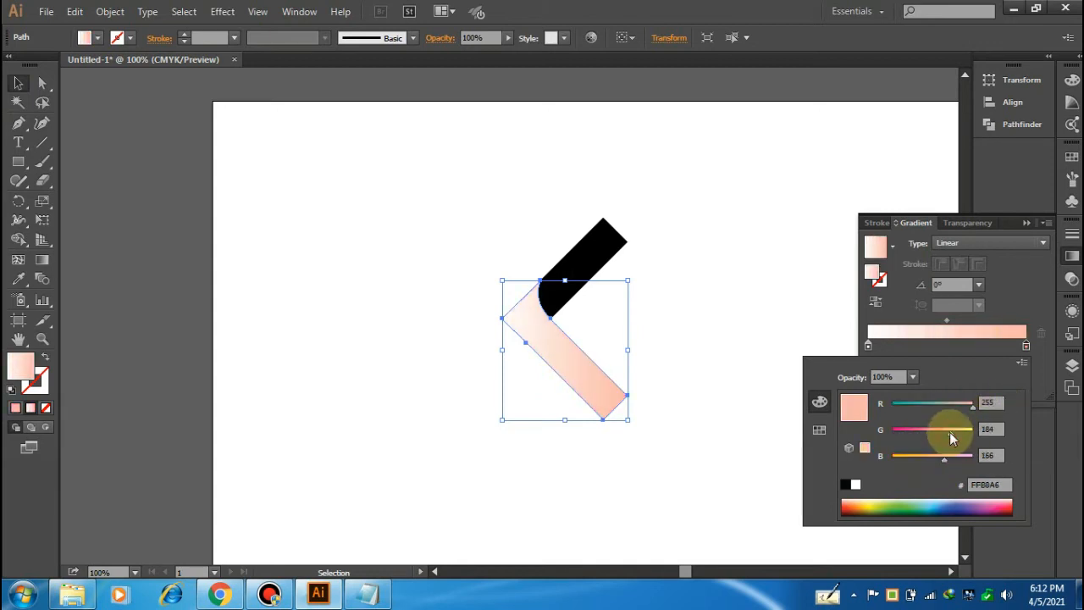
{"action": "left_click_drag", "start_coordinate": [922, 404], "coordinate": [907, 403]}
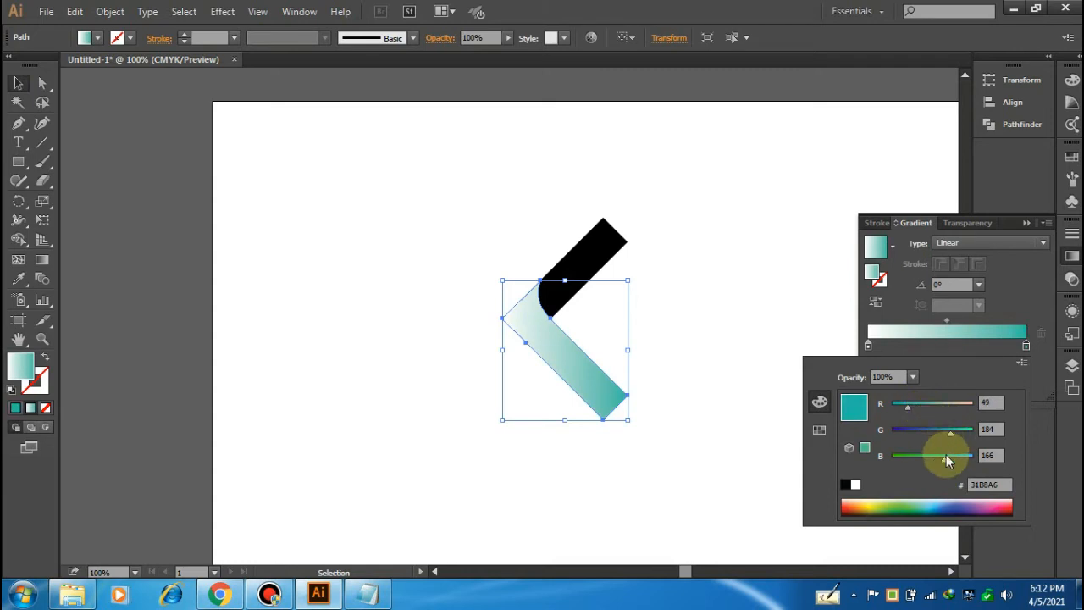
{"action": "left_click_drag", "start_coordinate": [949, 430], "coordinate": [967, 461]}
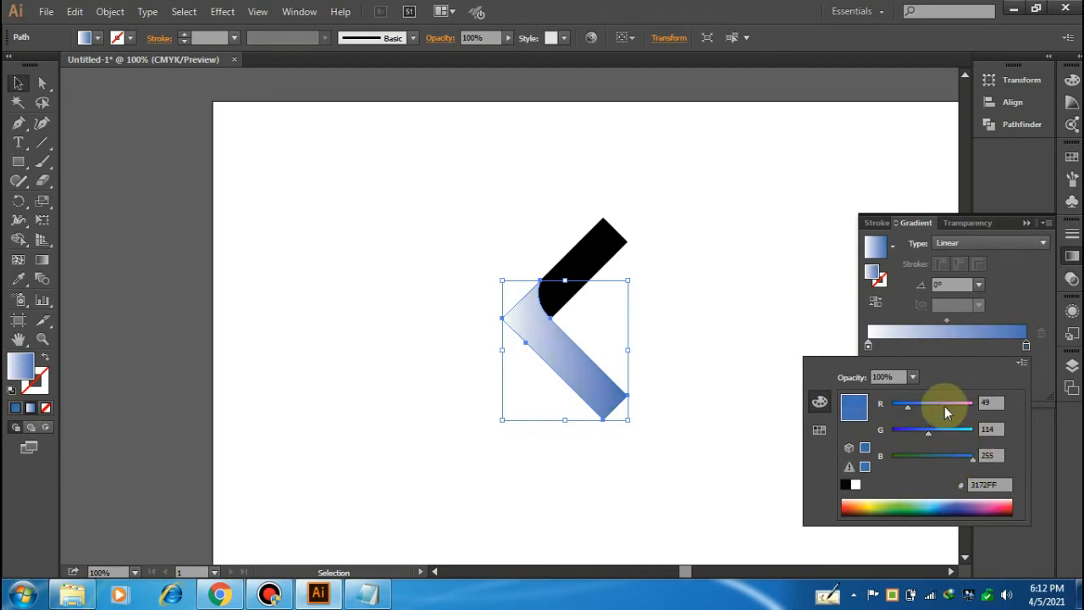
{"action": "left_click_drag", "start_coordinate": [936, 431], "coordinate": [965, 432]}
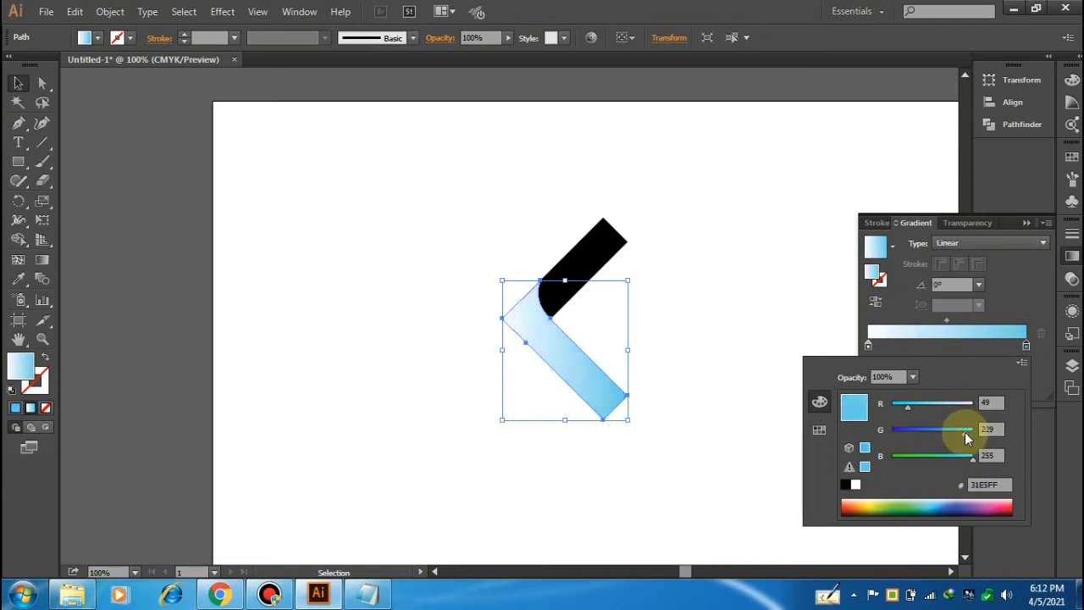
{"action": "left_click", "coordinate": [727, 309]}
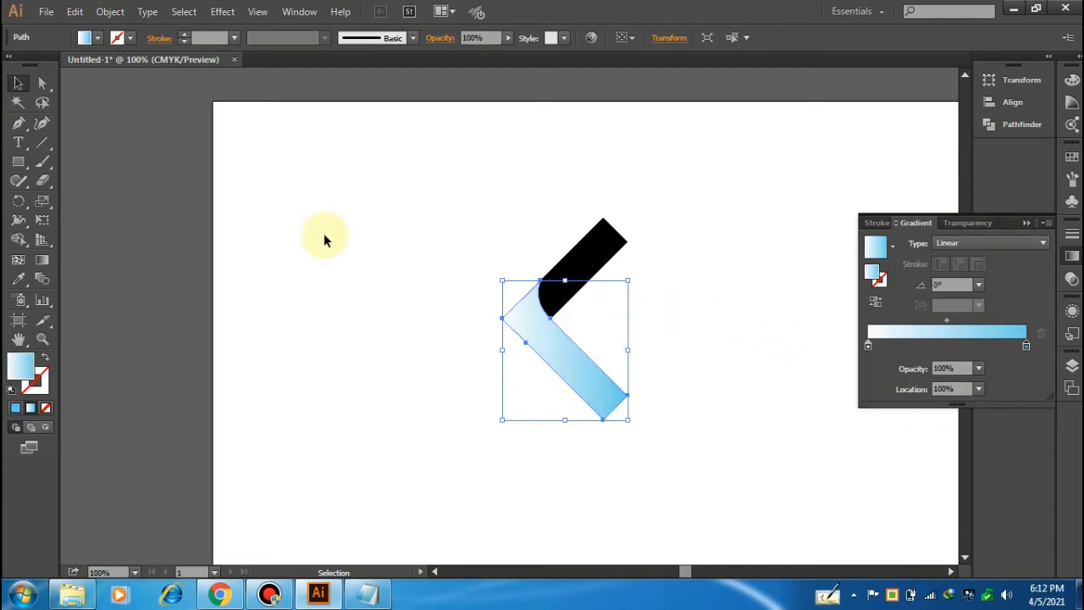
{"action": "left_click", "coordinate": [676, 252]}
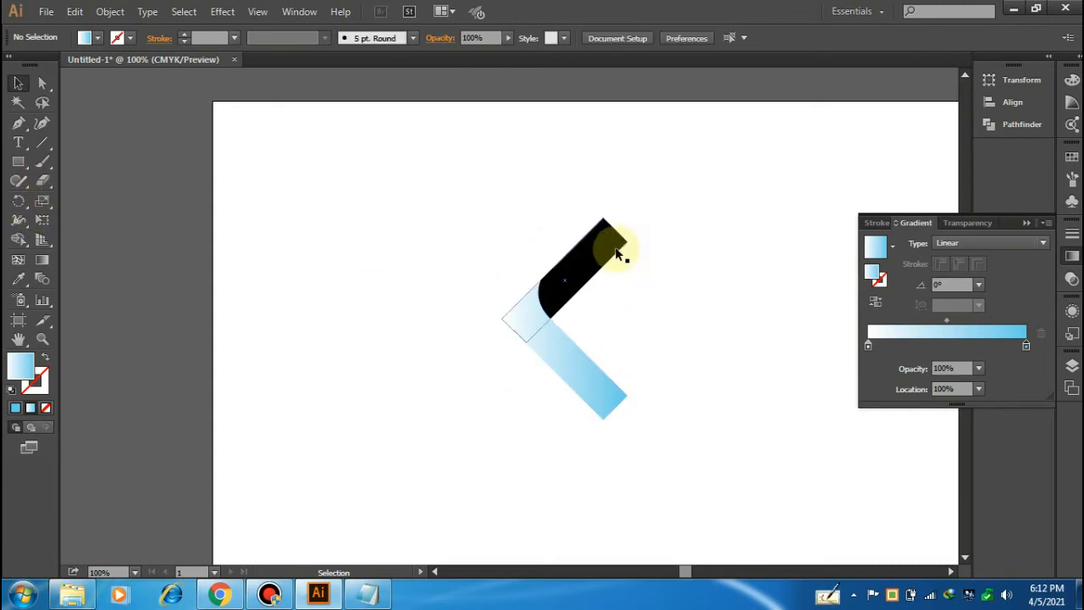
- Copy the lower piece's white-to-blue gradient onto the black upper bar with the Eyedropper tool
{"action": "left_click", "coordinate": [616, 252]}
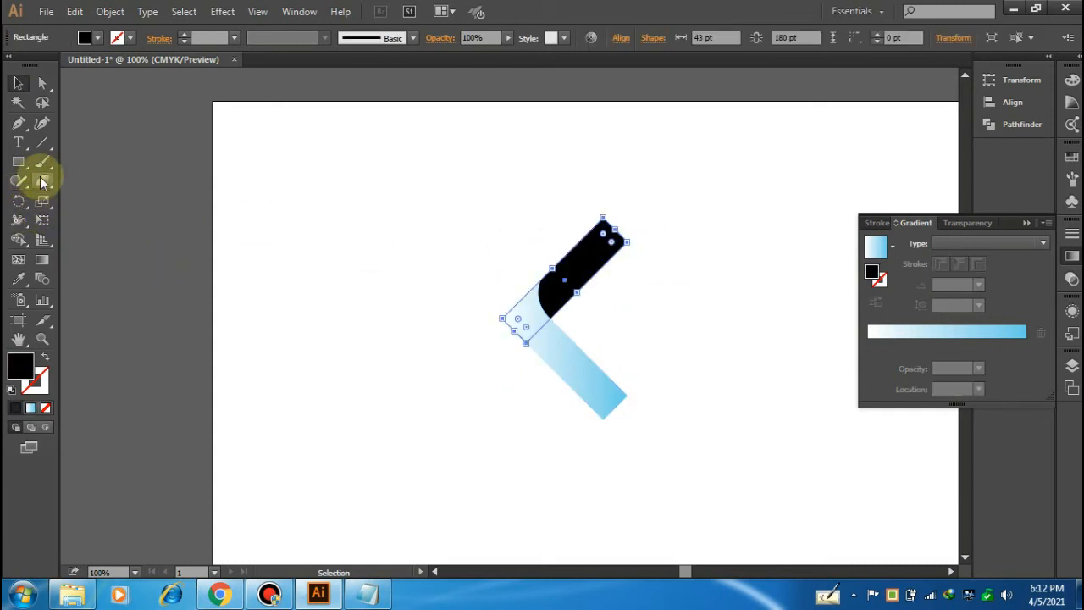
{"action": "left_click", "coordinate": [20, 278]}
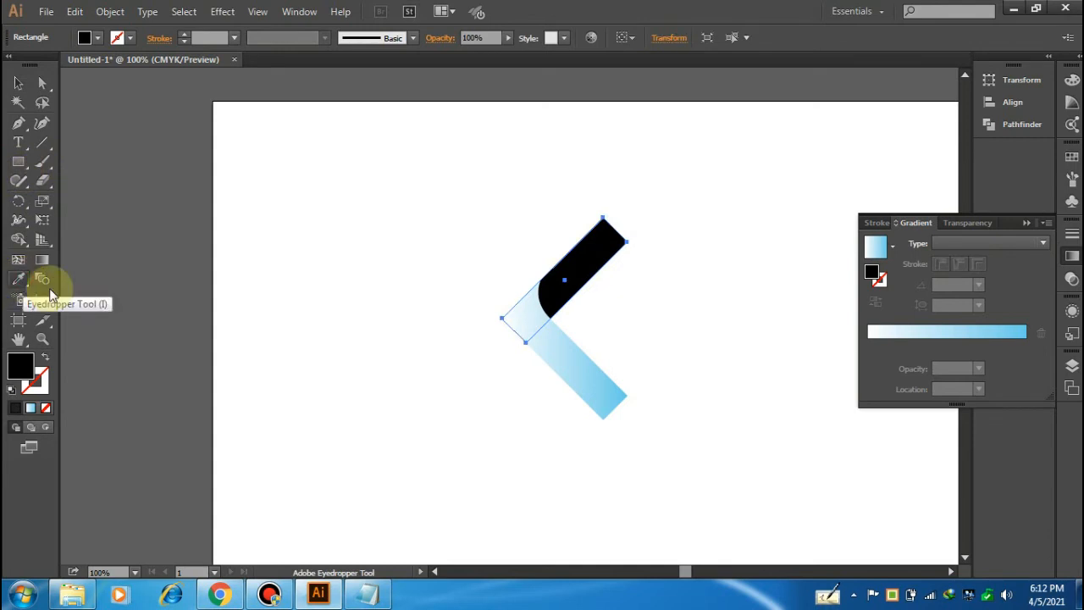
{"action": "left_click", "coordinate": [583, 373]}
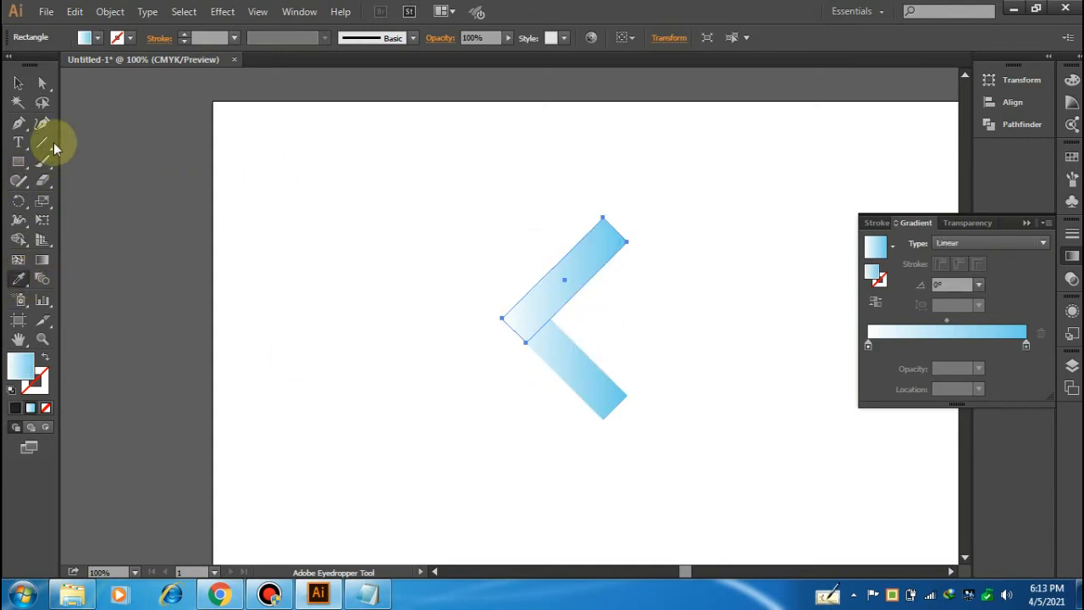
{"action": "left_click", "coordinate": [18, 84]}
{"action": "left_click", "coordinate": [505, 386]}
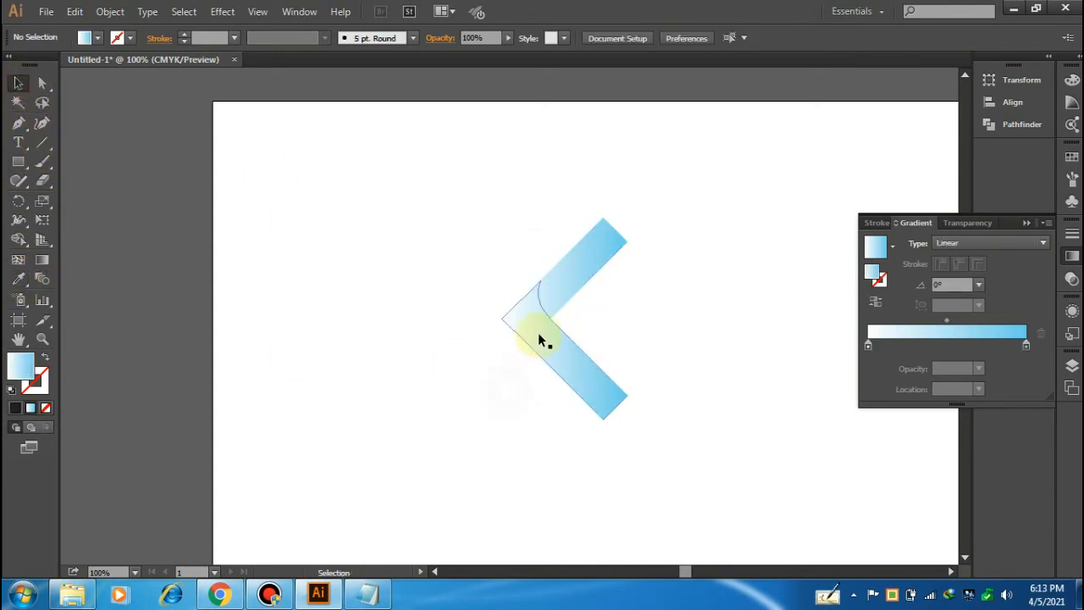
- Send the upper gradient bar to the back, behind the lower curved piece
{"action": "left_click_drag", "start_coordinate": [542, 336], "coordinate": [549, 347]}
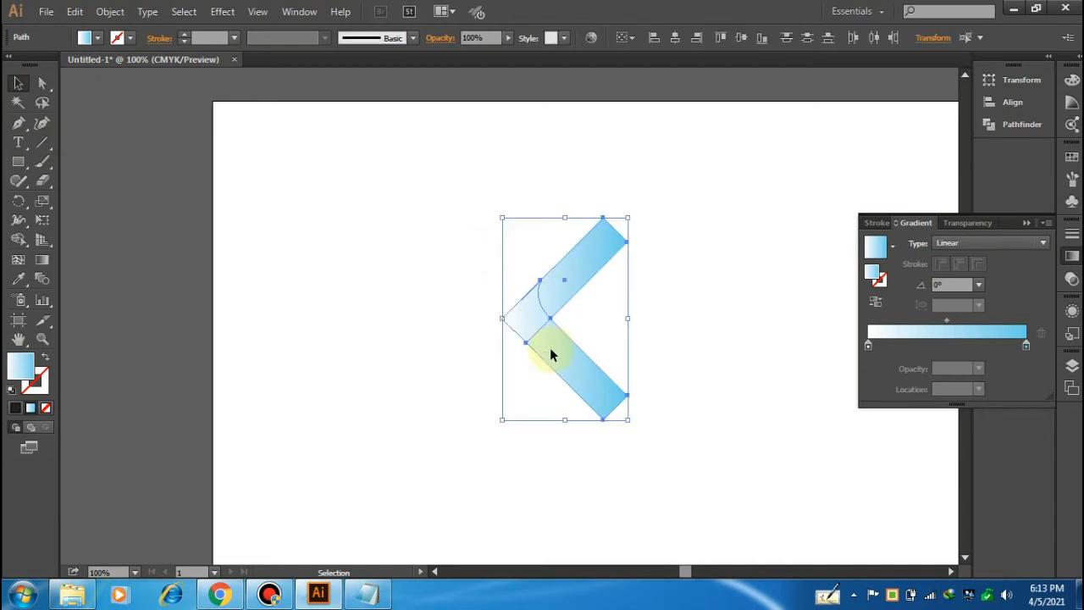
{"action": "left_click", "coordinate": [688, 355]}
{"action": "left_click", "coordinate": [555, 294]}
{"action": "right_click", "coordinate": [556, 295]}
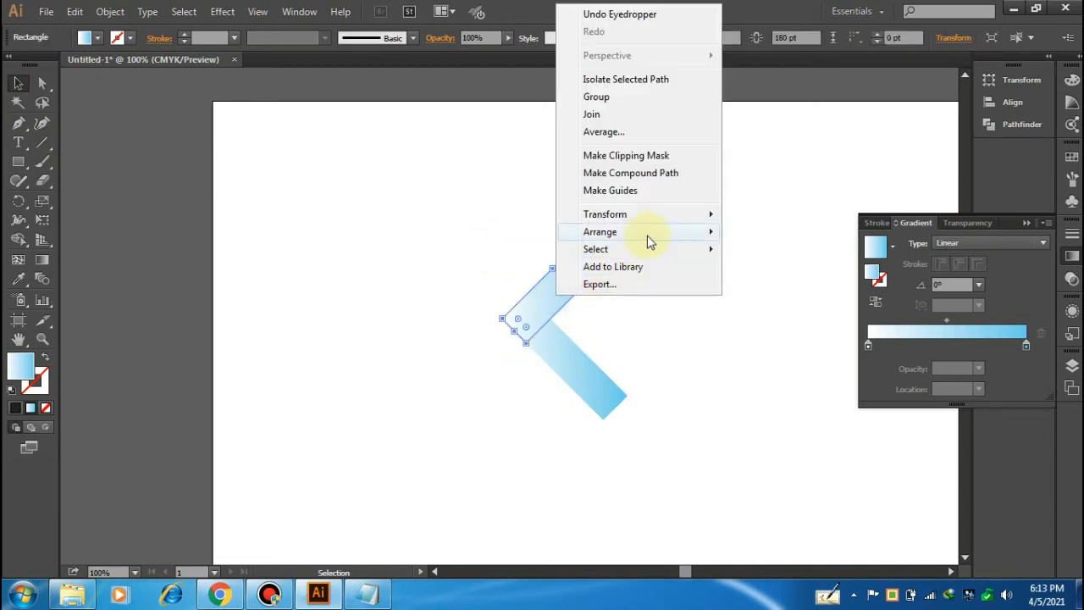
{"action": "mouse_move", "coordinate": [650, 232]}
{"action": "left_click", "coordinate": [786, 291]}
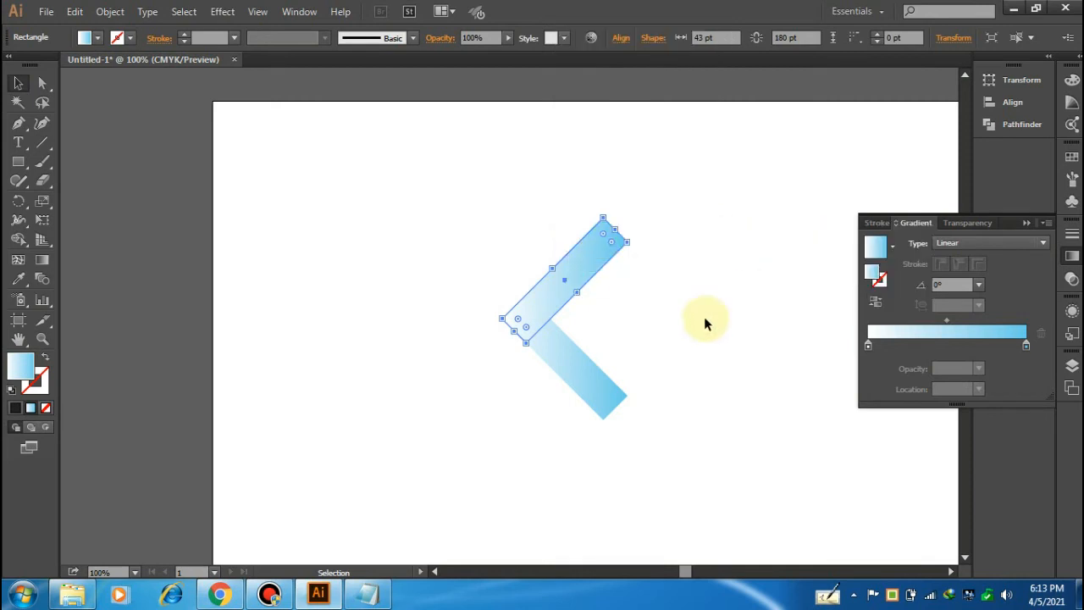
{"action": "left_click", "coordinate": [677, 322]}
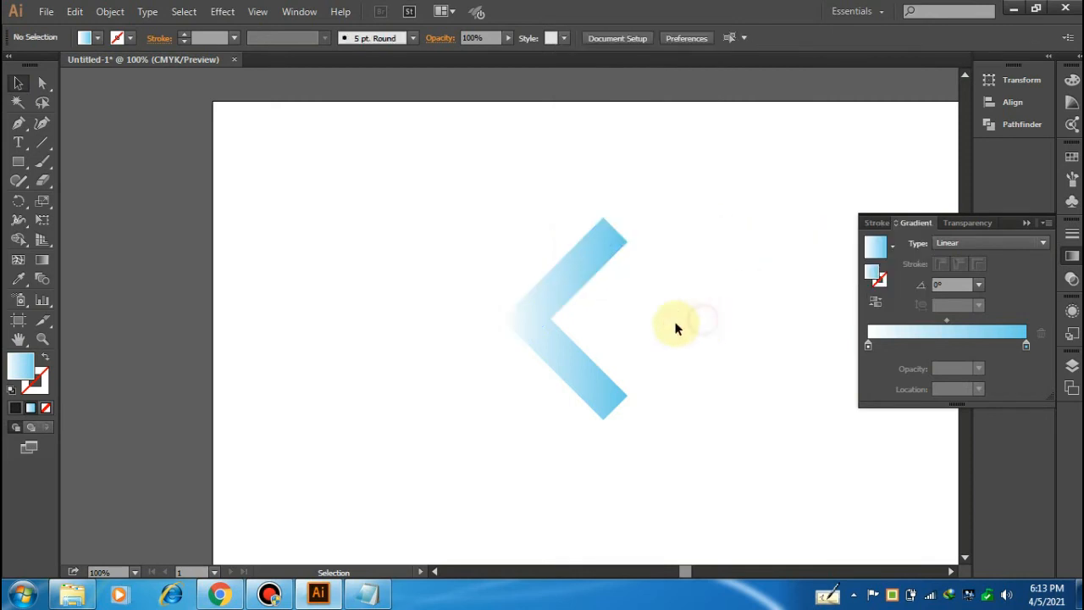
- Reverse the upper bar's gradient so it runs from blue to white
{"action": "left_click", "coordinate": [581, 290]}
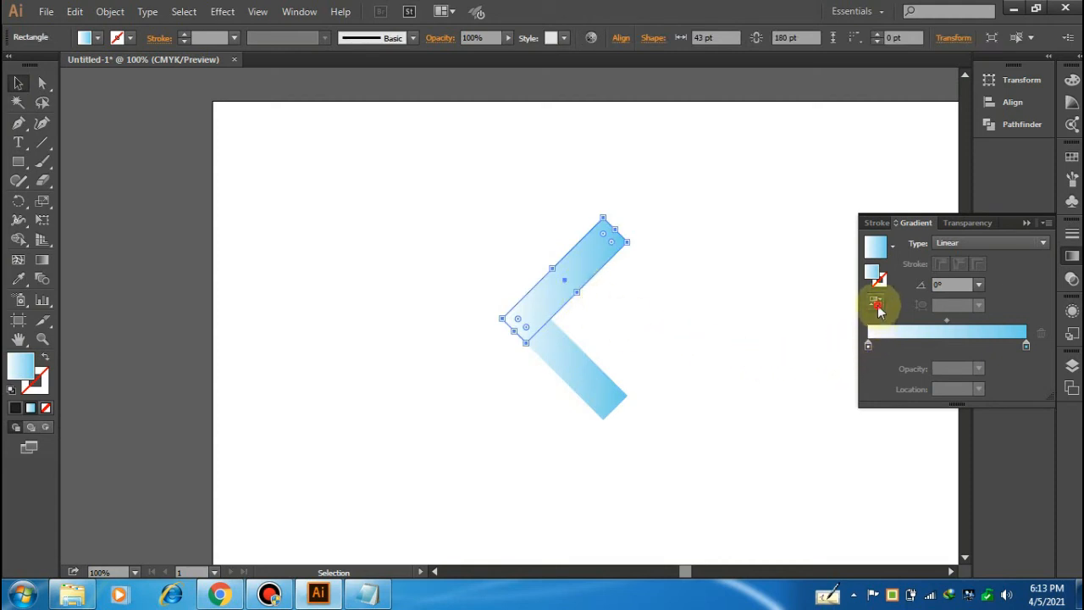
{"action": "left_click", "coordinate": [877, 305]}
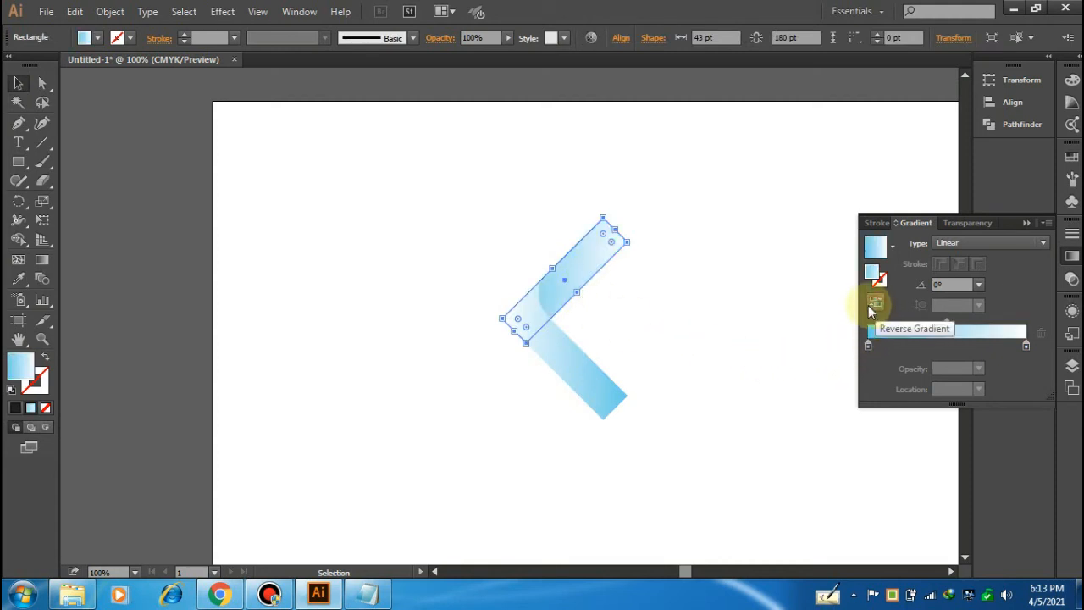
{"action": "left_click", "coordinate": [643, 291]}
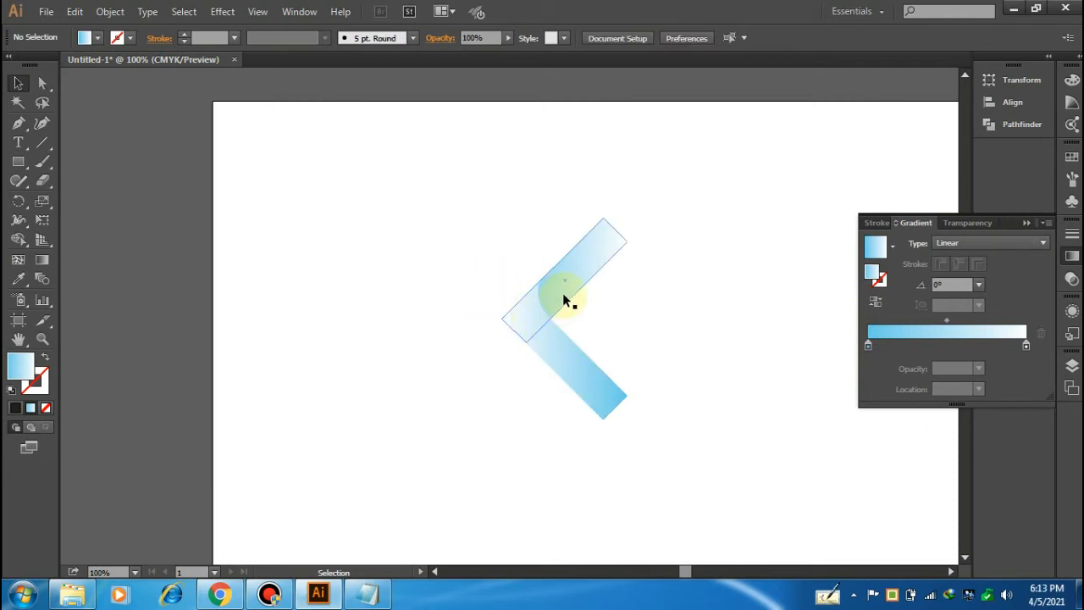
{"action": "left_click", "coordinate": [645, 312]}
- Group the upper bar and the lower curved piece of the chevron
{"action": "left_click_drag", "start_coordinate": [625, 450], "coordinate": [525, 286]}
{"action": "right_click", "coordinate": [550, 298]}
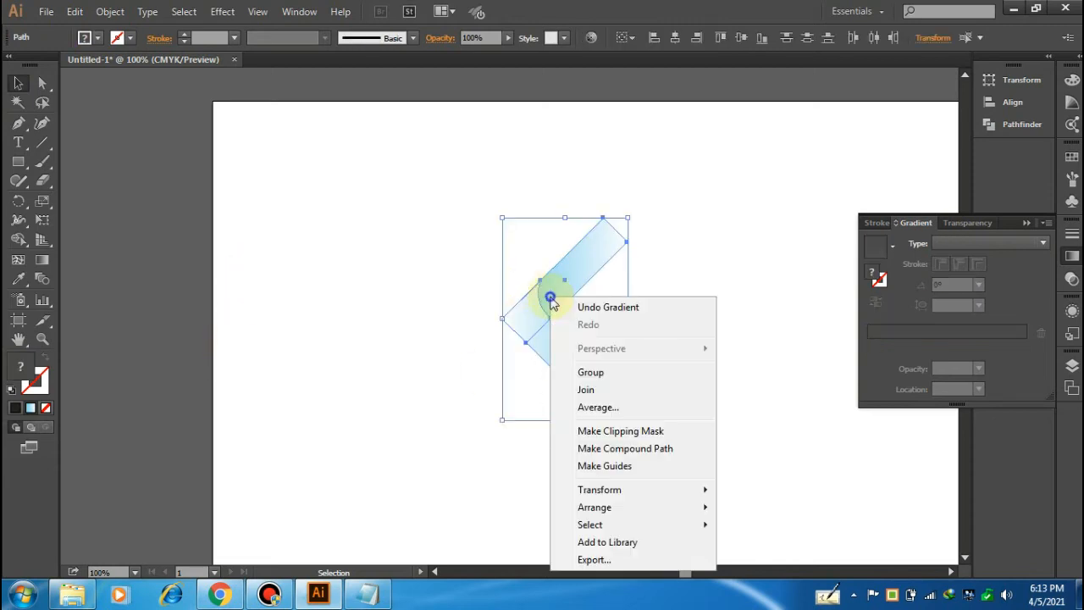
{"action": "left_click", "coordinate": [592, 373]}
{"action": "left_click", "coordinate": [675, 343]}
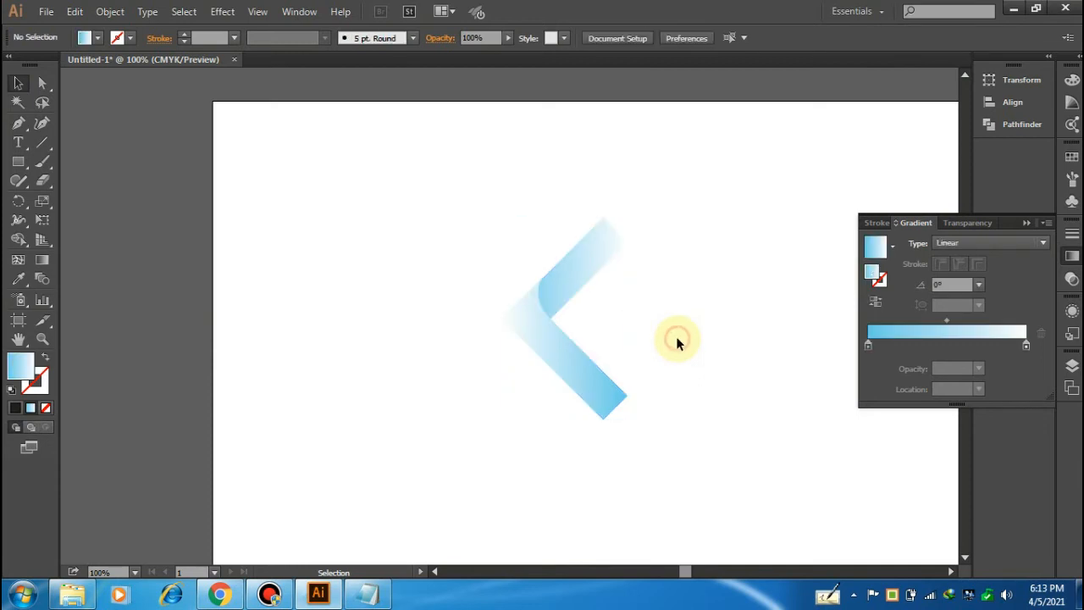
{"action": "left_click_drag", "start_coordinate": [463, 262], "coordinate": [648, 366]}
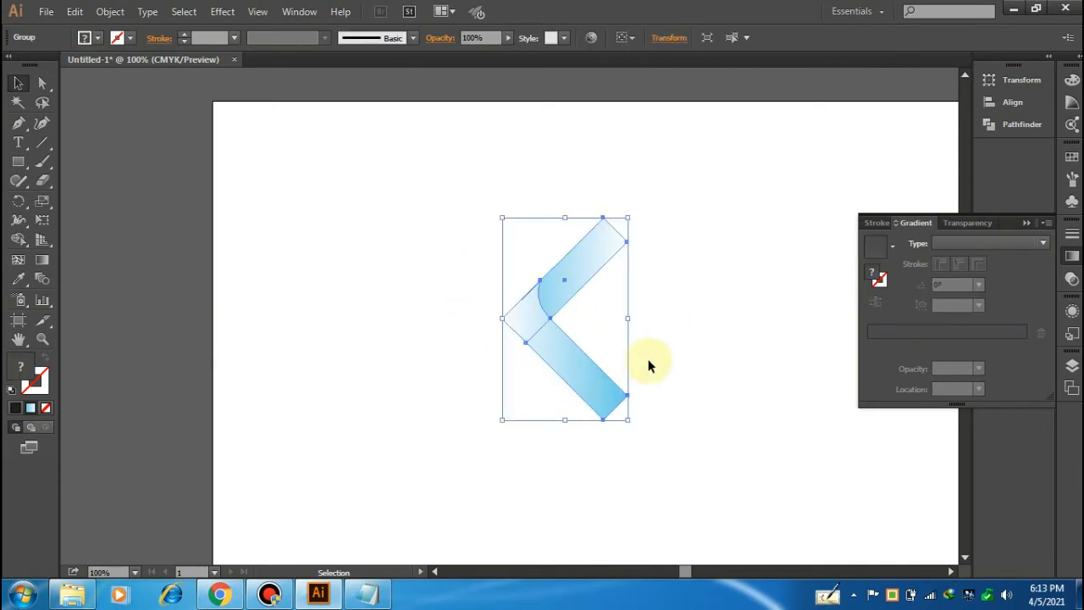
{"action": "left_click", "coordinate": [385, 259]}
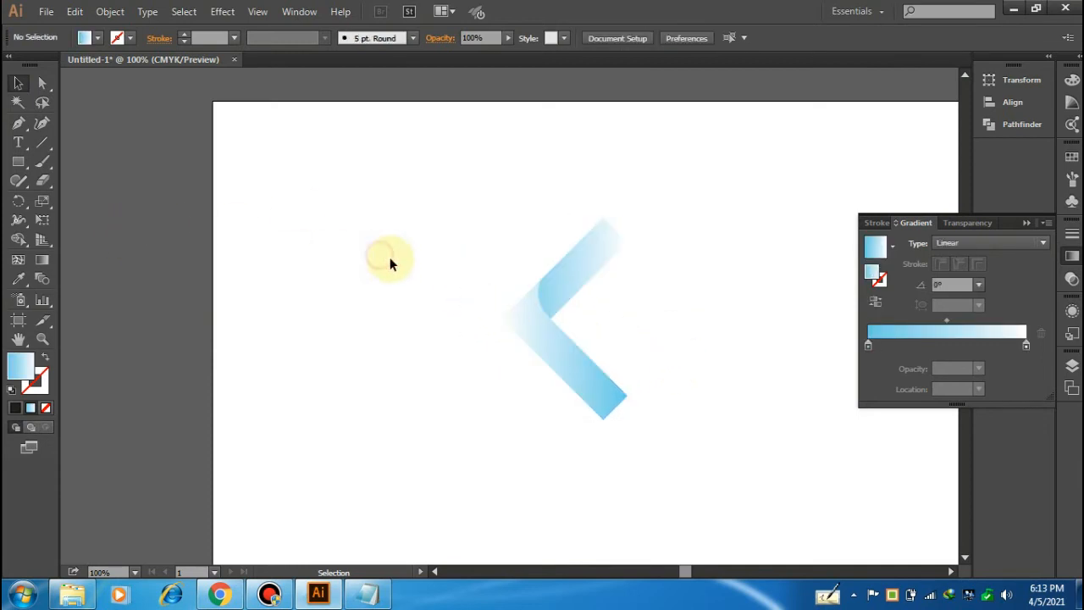
- Draw a rectangle covering the whole 1280 × 720 pt artboard
{"action": "left_click", "coordinate": [18, 160]}
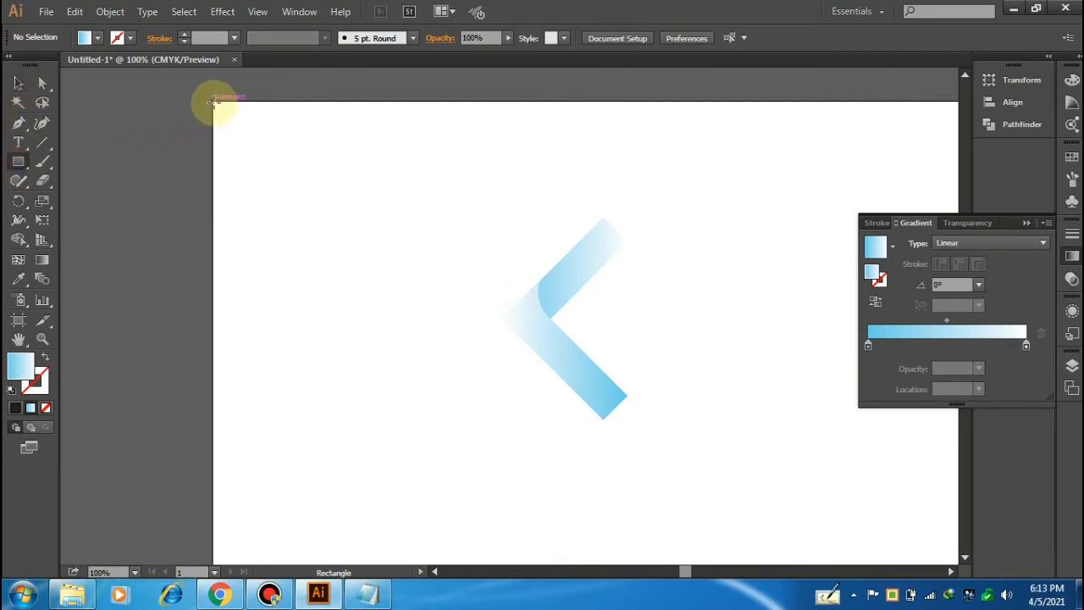
{"action": "left_click_drag", "start_coordinate": [212, 101], "coordinate": [837, 489]}
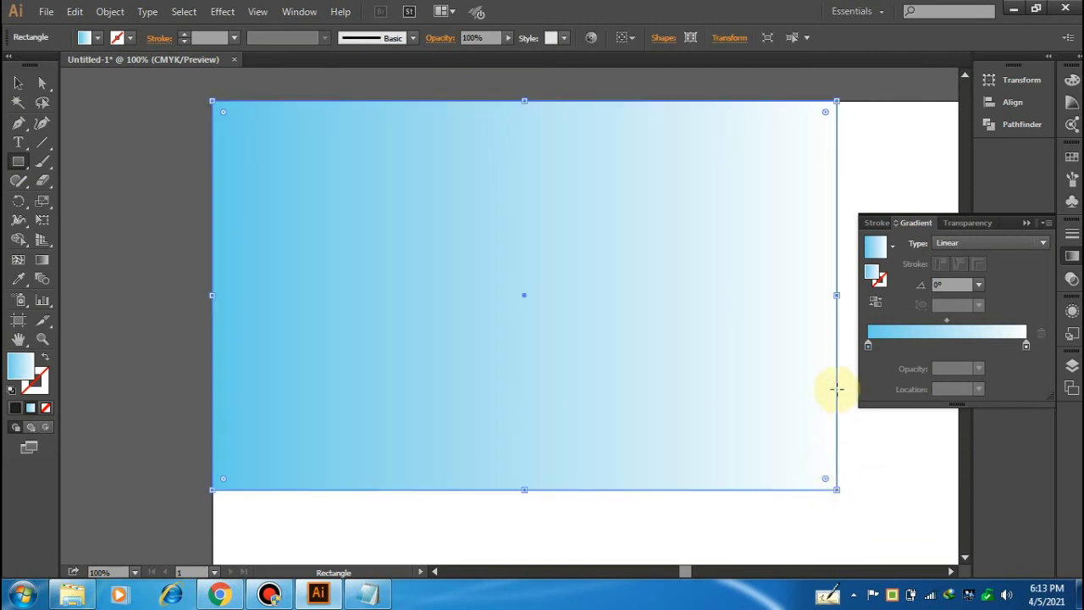
{"action": "key", "text": "ctrl+minus"}
{"action": "key", "text": "ctrl+minus"}
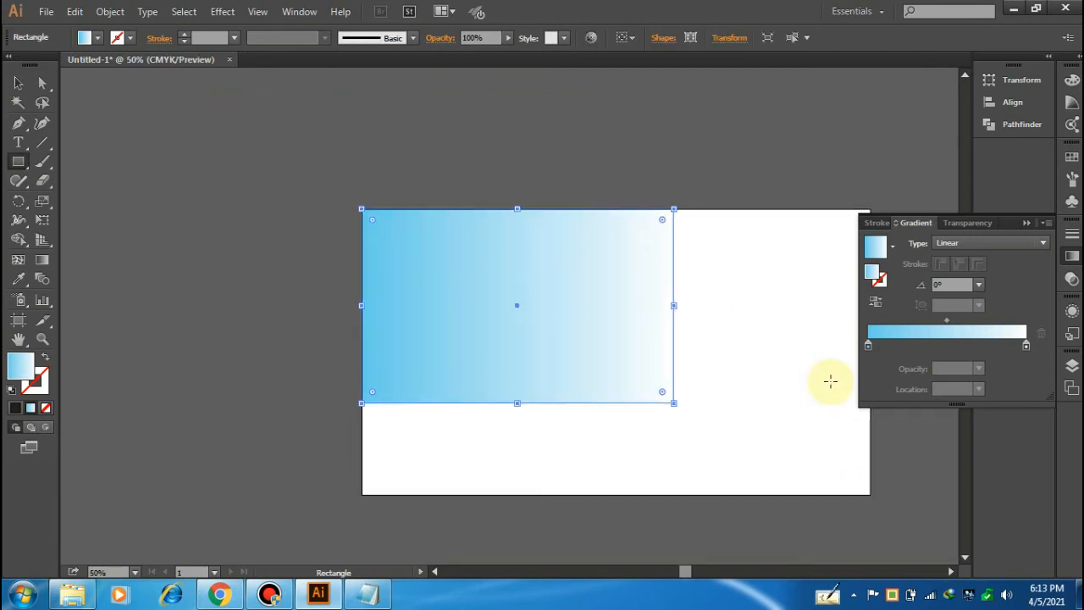
{"action": "left_click", "coordinate": [734, 360]}
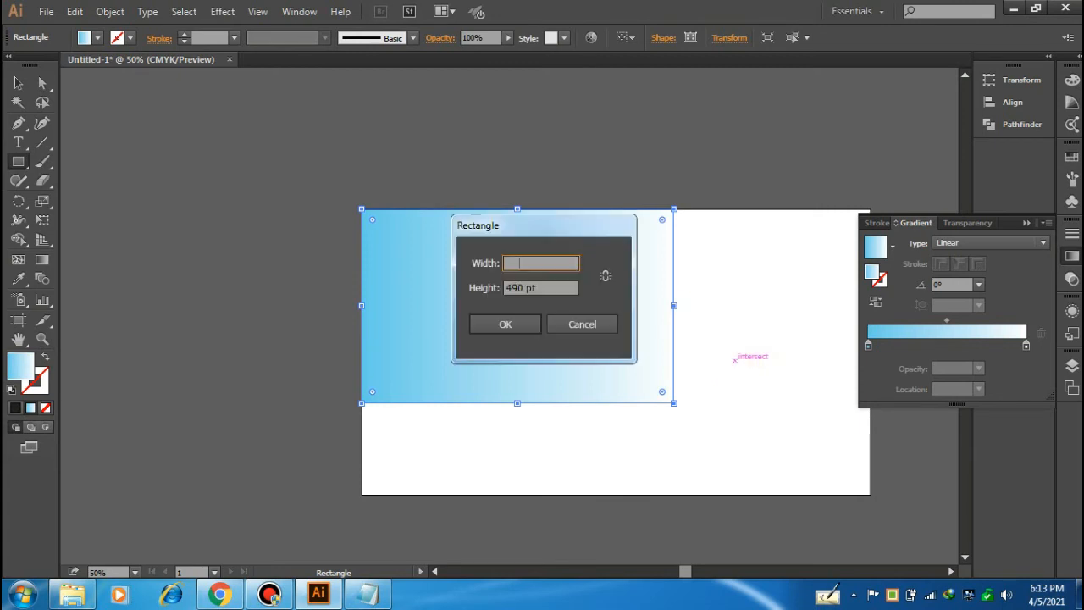
{"action": "key", "text": "Escape"}
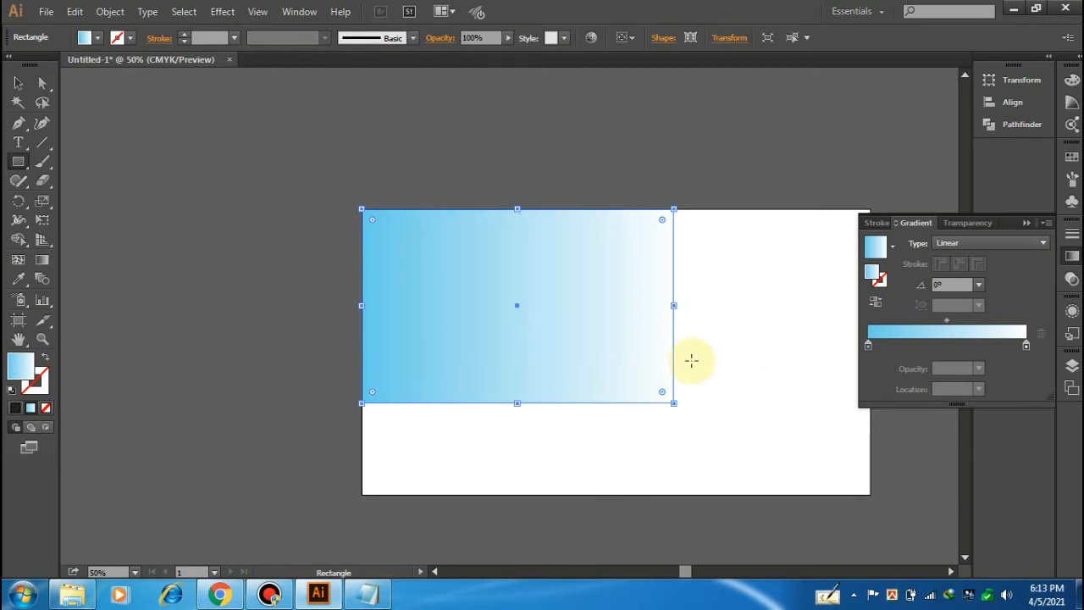
{"action": "left_click_drag", "start_coordinate": [755, 319], "coordinate": [591, 268]}
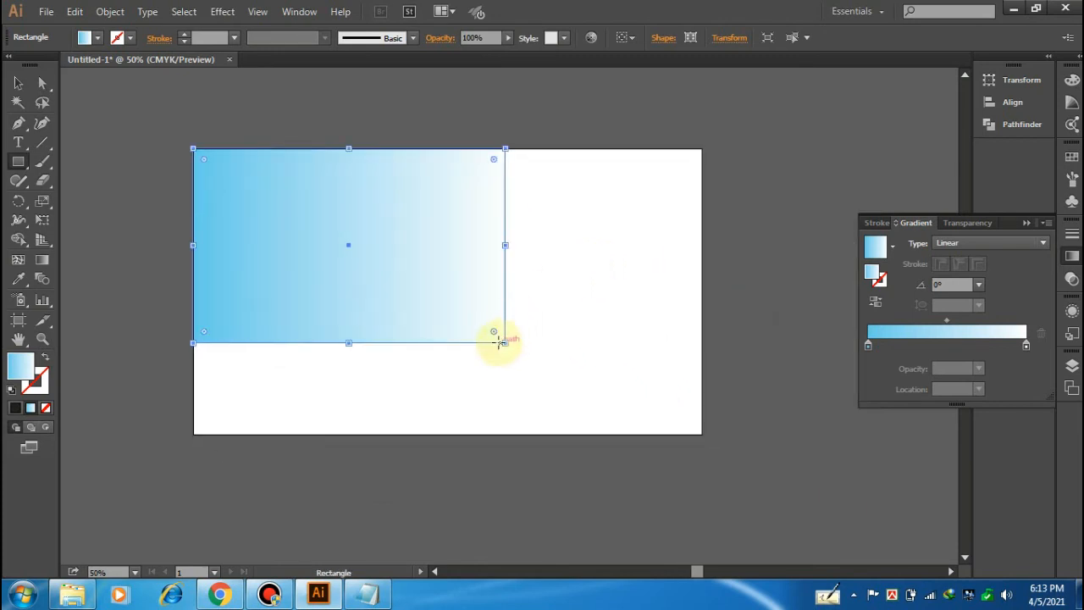
{"action": "left_click_drag", "start_coordinate": [507, 344], "coordinate": [702, 434]}
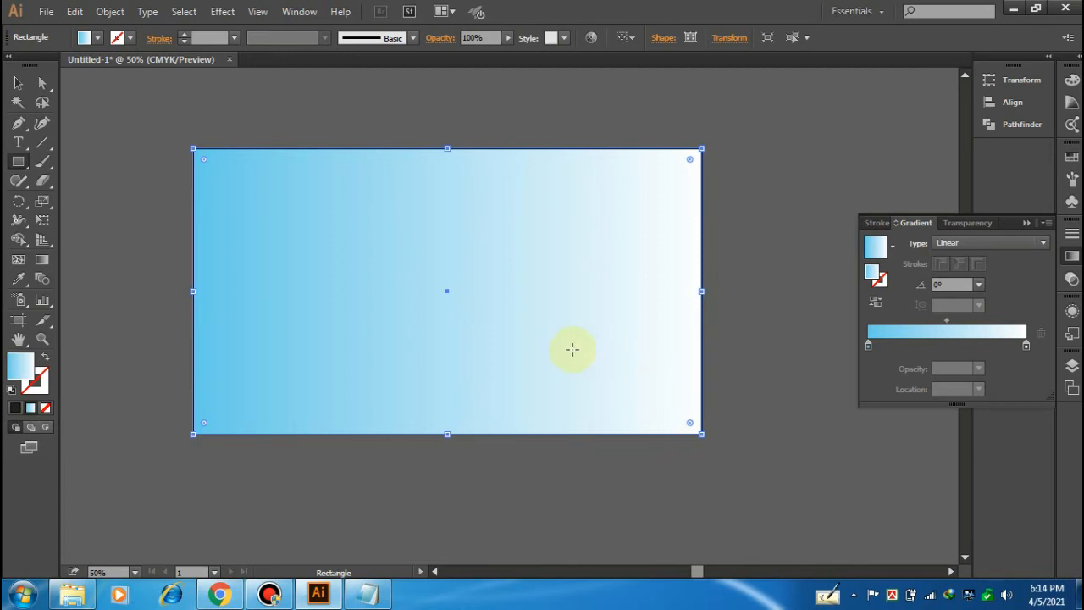
- Send the artboard-sized rectangle behind the chevron and fill it with solid near-black 231F20
{"action": "left_click", "coordinate": [17, 83]}
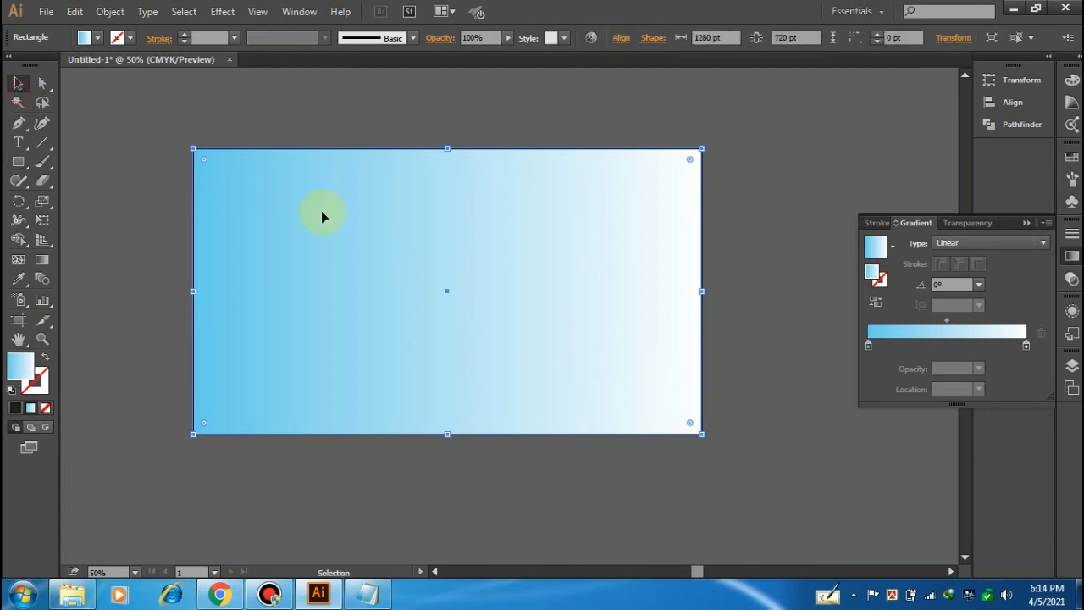
{"action": "right_click", "coordinate": [572, 282]}
{"action": "mouse_move", "coordinate": [672, 514]}
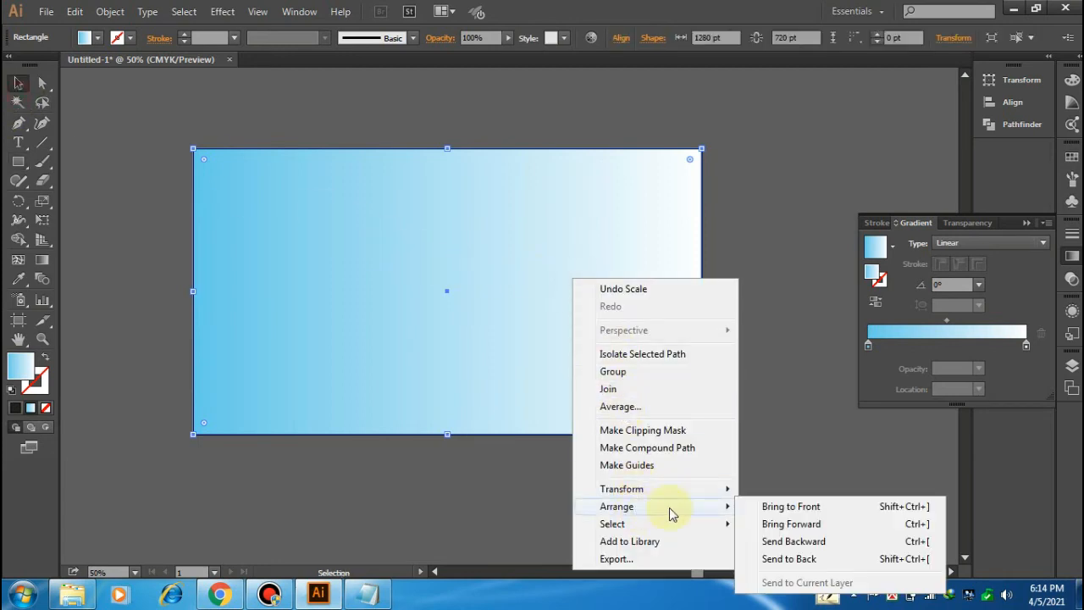
{"action": "left_click", "coordinate": [816, 558]}
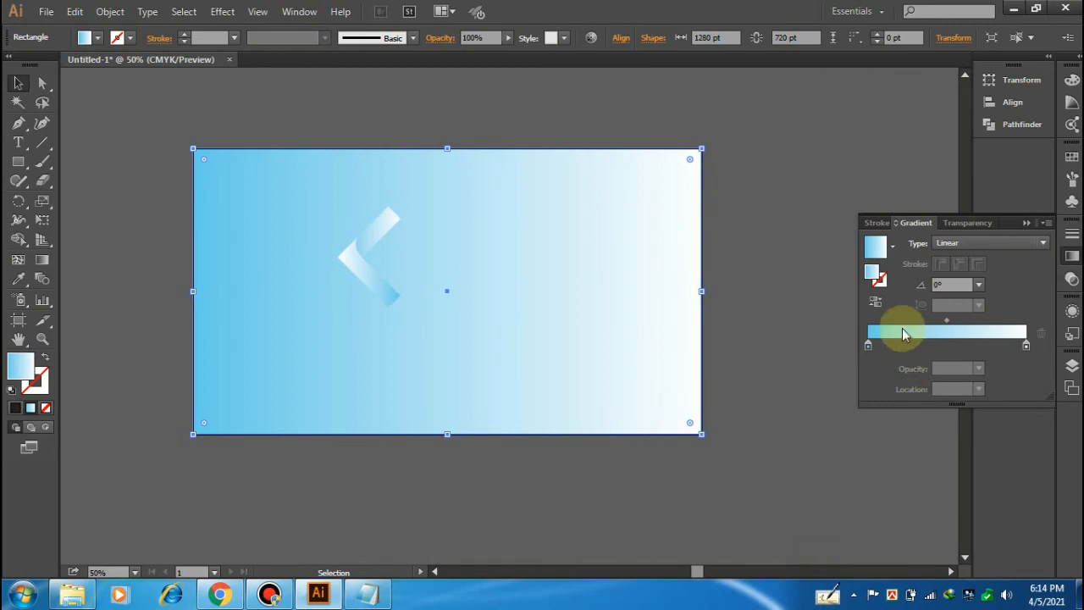
{"action": "left_click", "coordinate": [15, 408]}
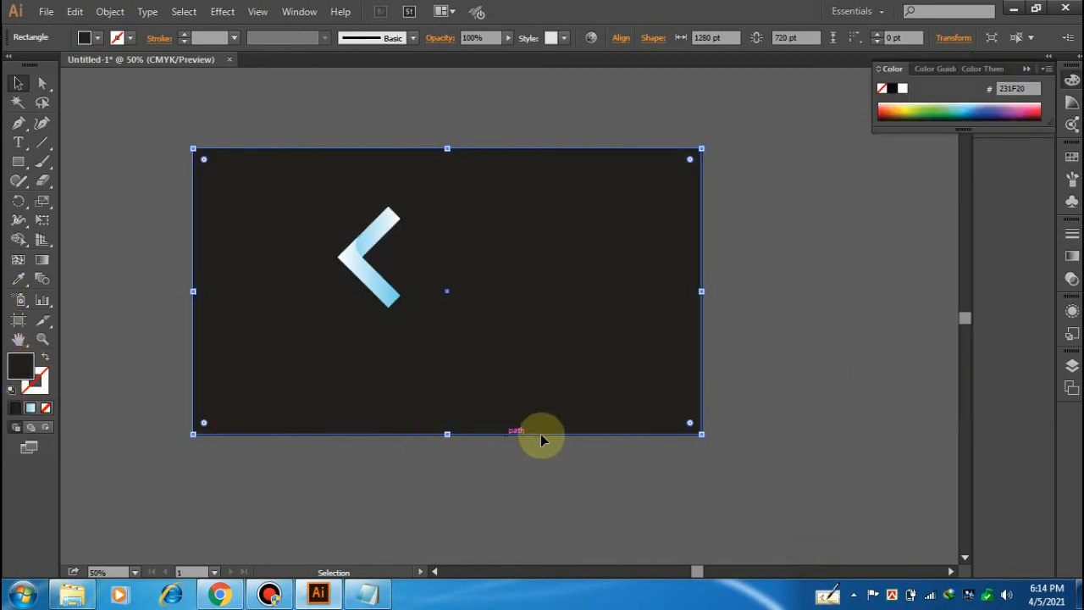
{"action": "left_click", "coordinate": [612, 470]}
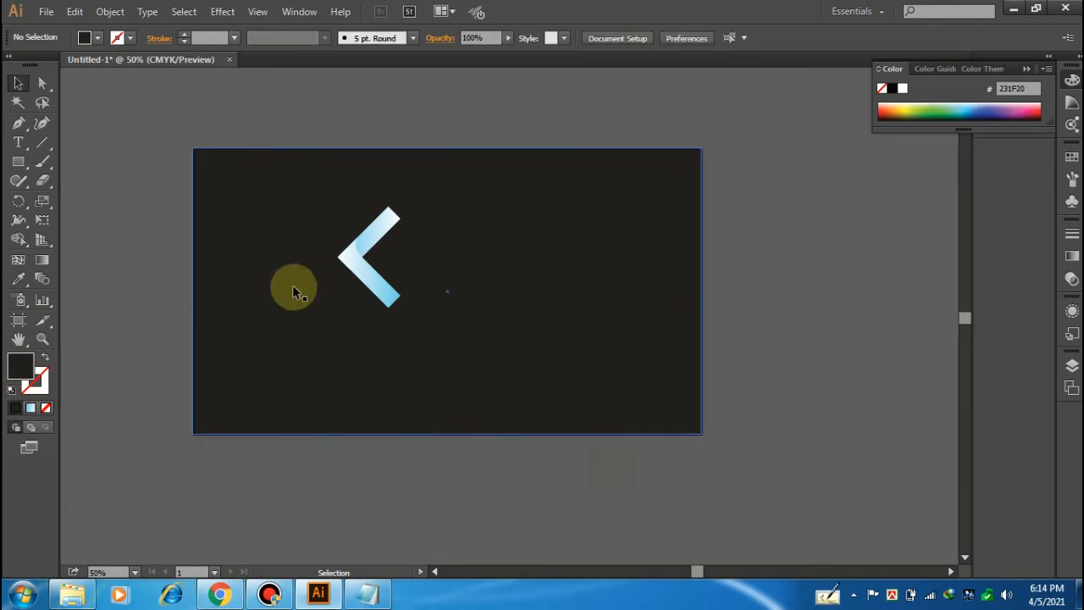
- Lock the dark background rectangle so it cannot be selected
{"action": "left_click", "coordinate": [597, 340]}
{"action": "key", "text": "a"}
{"action": "key", "text": "ctrl+shift+a"}
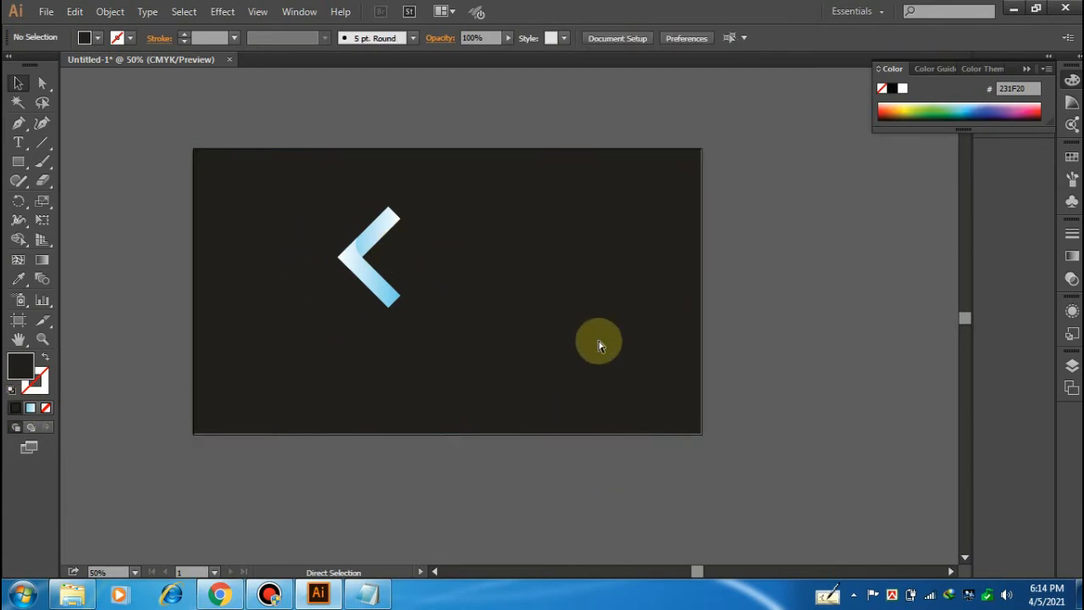
- Move the chevron group down and to the right, close to the middle of the artboard
{"action": "key", "text": "v"}
{"action": "left_click_drag", "start_coordinate": [283, 218], "coordinate": [419, 313]}
{"action": "left_click_drag", "start_coordinate": [369, 265], "coordinate": [422, 346]}
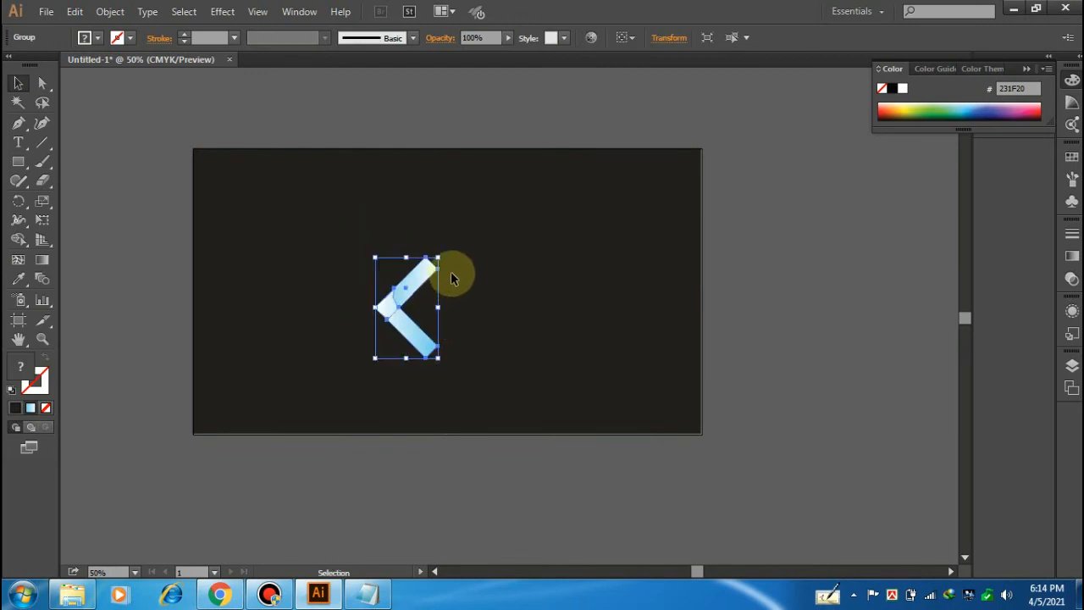
- Create a copy of the chevron group reflected across the horizontal axis
{"action": "right_click", "coordinate": [405, 297]}
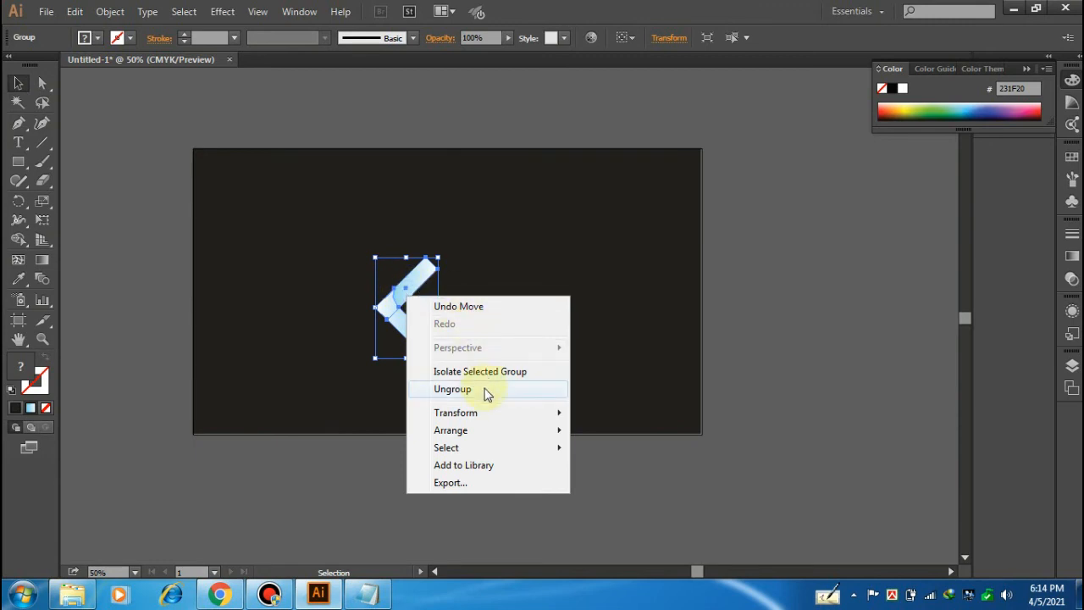
{"action": "mouse_move", "coordinate": [500, 415]}
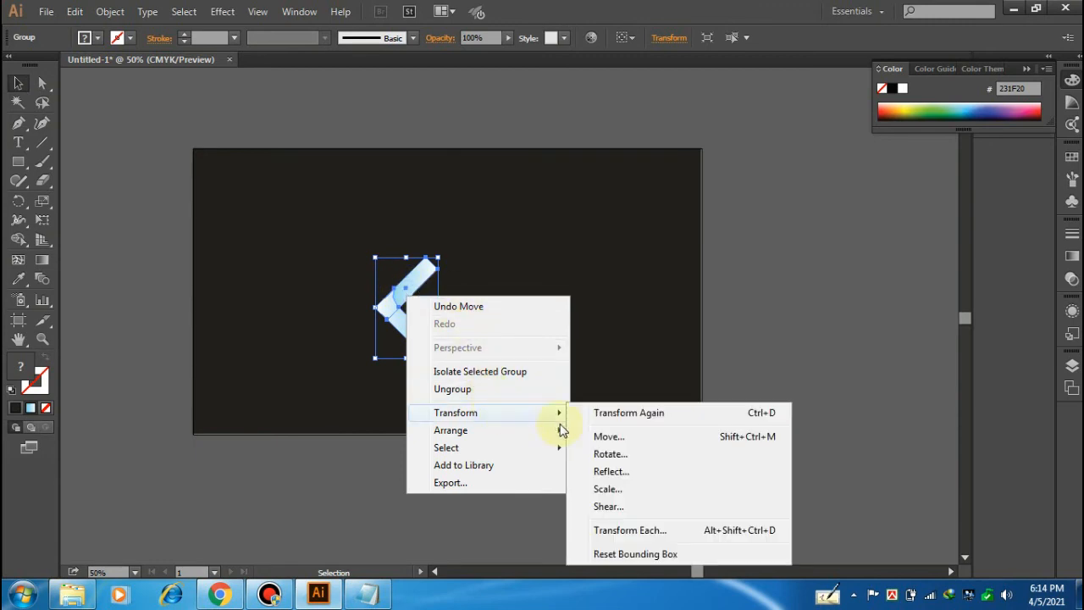
{"action": "left_click", "coordinate": [627, 472]}
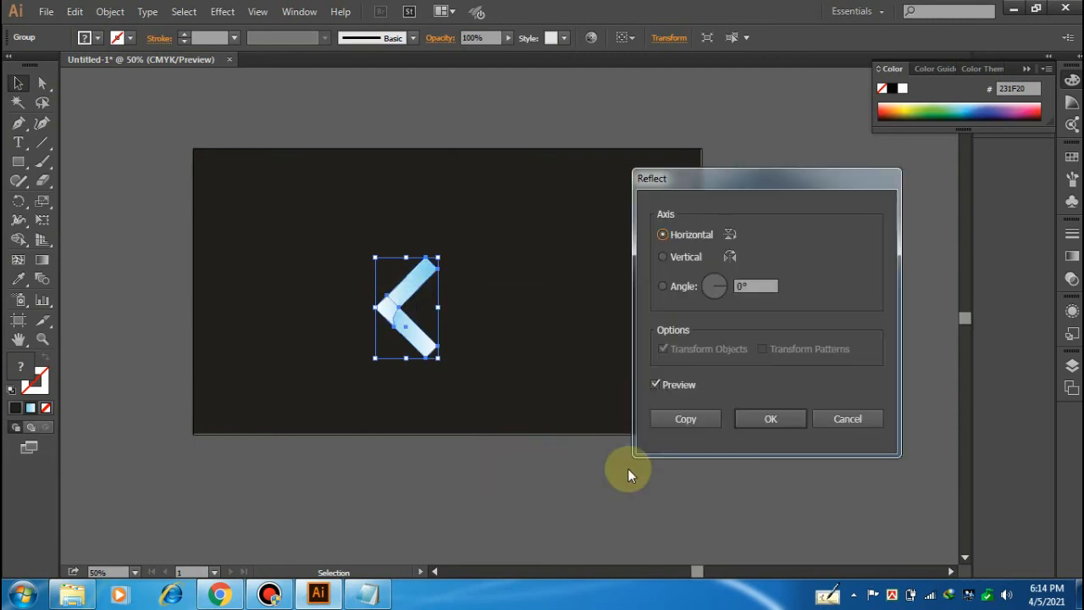
{"action": "left_click", "coordinate": [702, 418]}
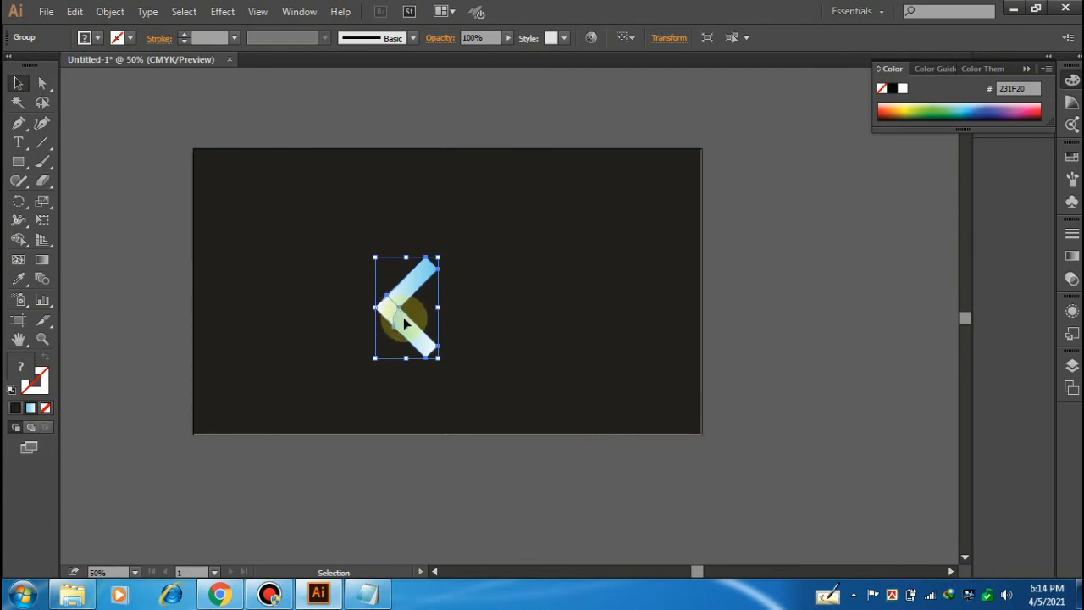
- Reflect the copied chevron across the vertical axis at 90°, without making another copy
{"action": "right_click", "coordinate": [404, 321]}
{"action": "mouse_move", "coordinate": [558, 437]}
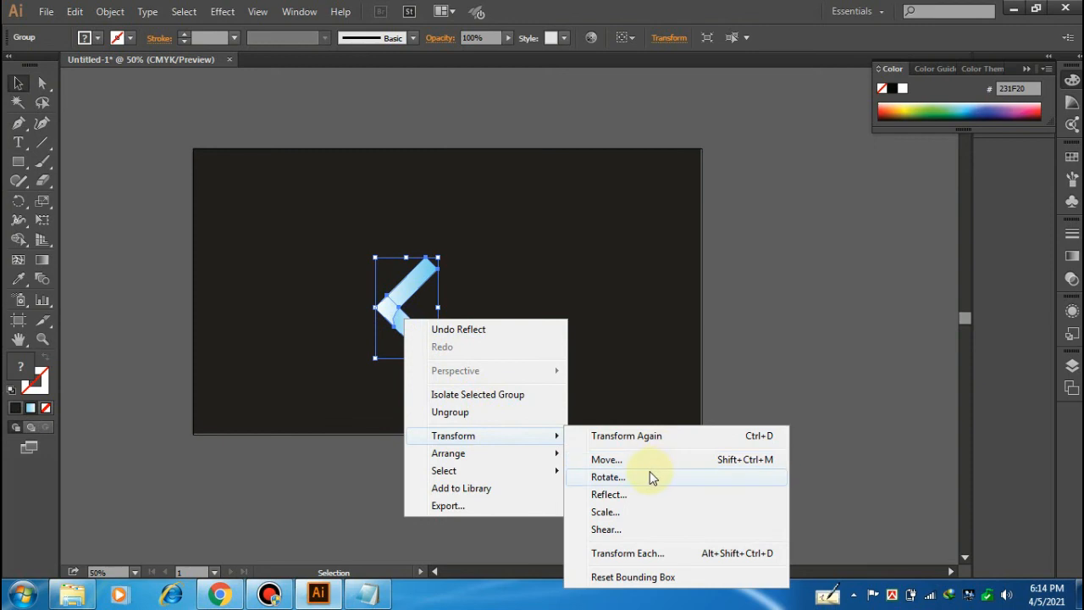
{"action": "left_click", "coordinate": [637, 498]}
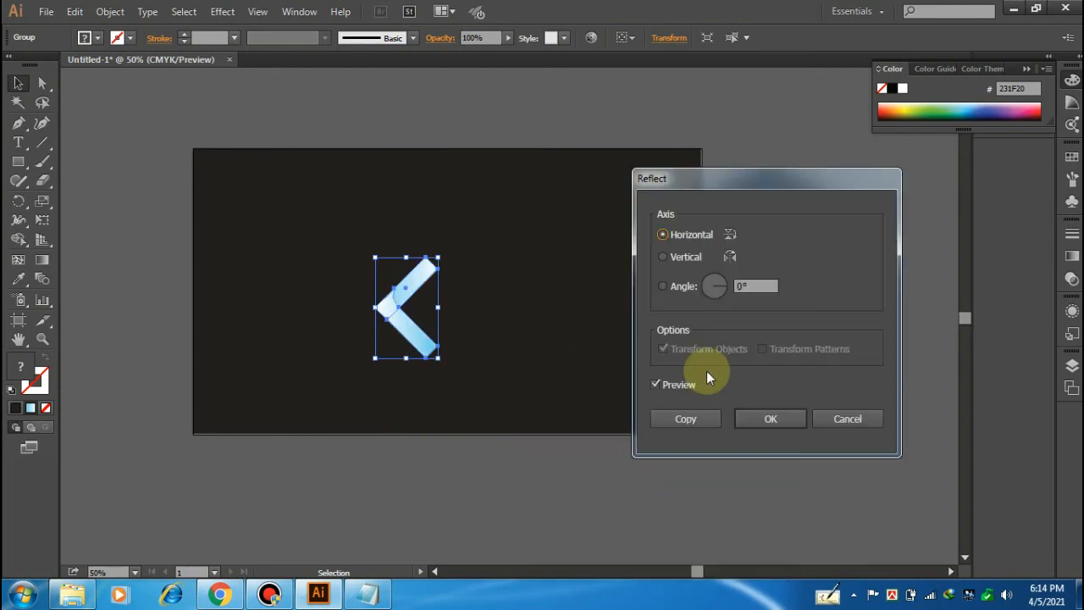
{"action": "left_click", "coordinate": [664, 257]}
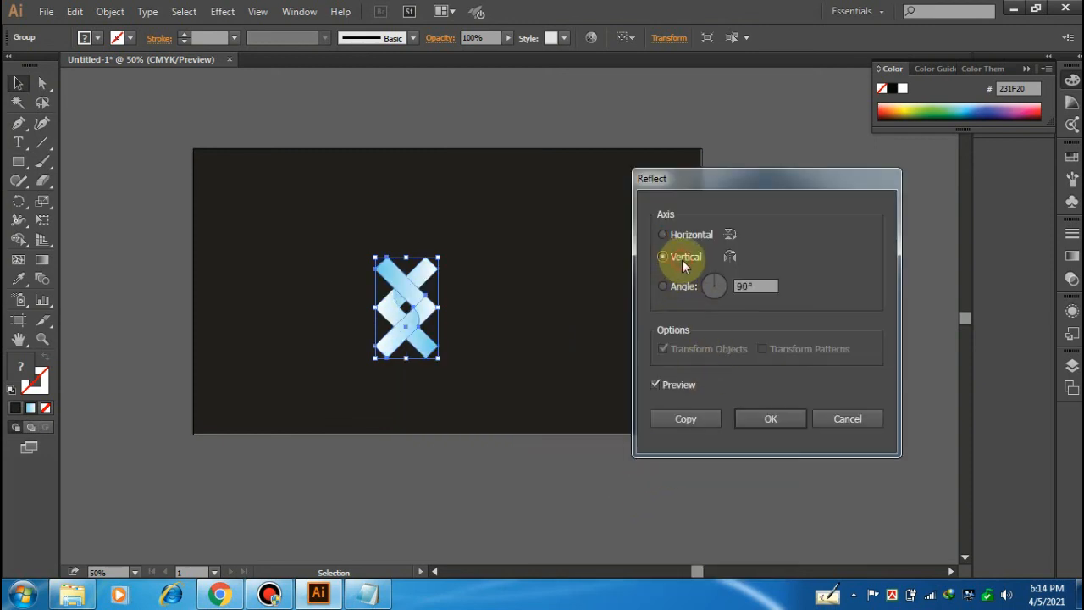
{"action": "left_click", "coordinate": [750, 418]}
- Move the mirrored chevron to the right until its inner corners meet the original and both form a diamond
{"action": "left_click_drag", "start_coordinate": [422, 308], "coordinate": [487, 313]}
{"action": "key", "text": "z"}
{"action": "left_click_drag", "start_coordinate": [290, 211], "coordinate": [530, 382]}
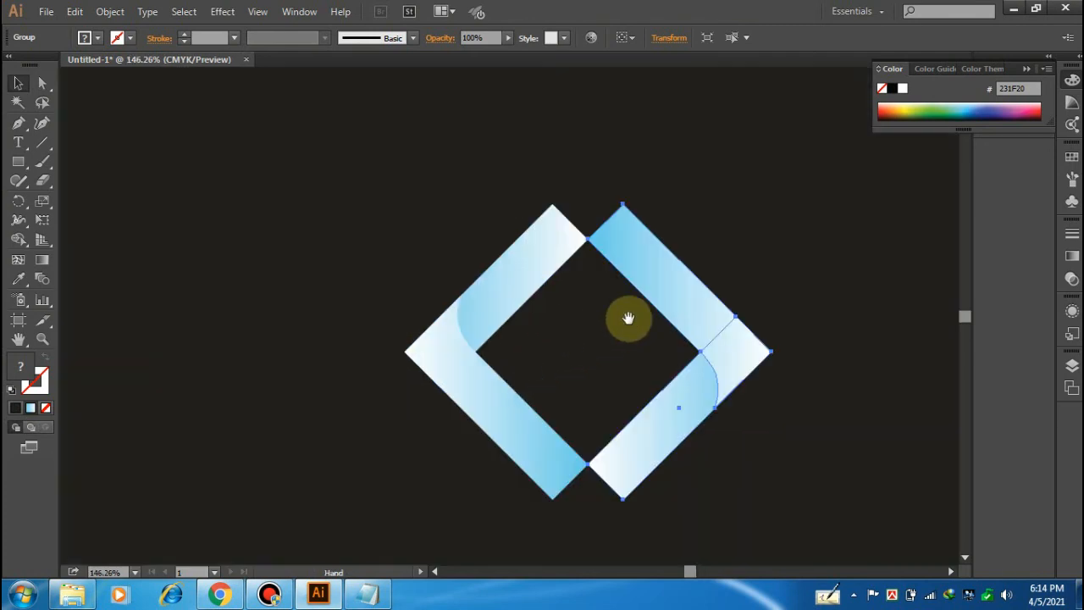
{"action": "left_click_drag", "start_coordinate": [641, 302], "coordinate": [575, 280]}
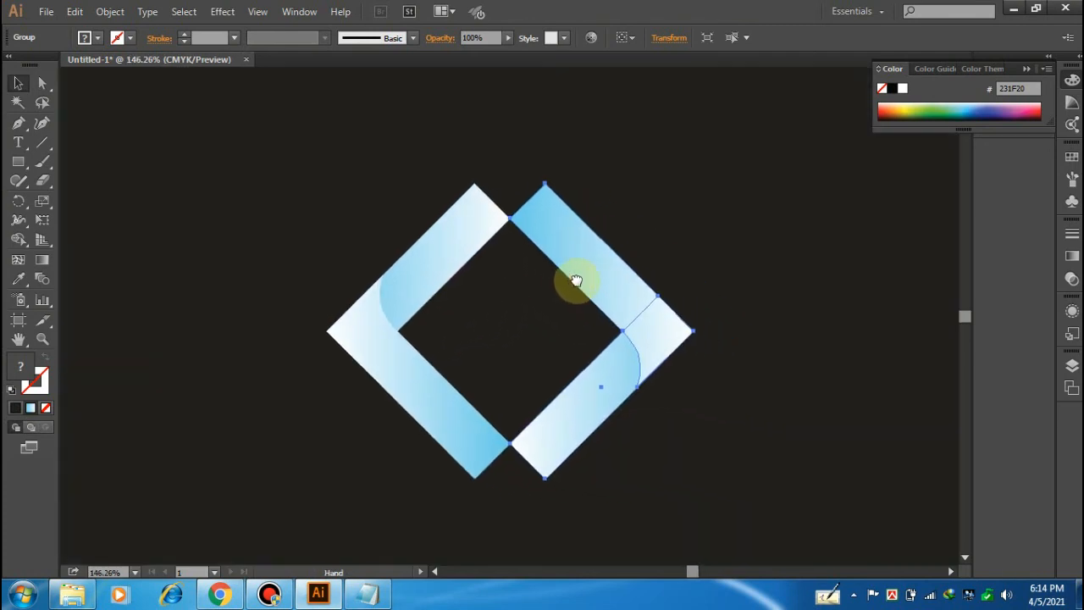
{"action": "left_click", "coordinate": [781, 381]}
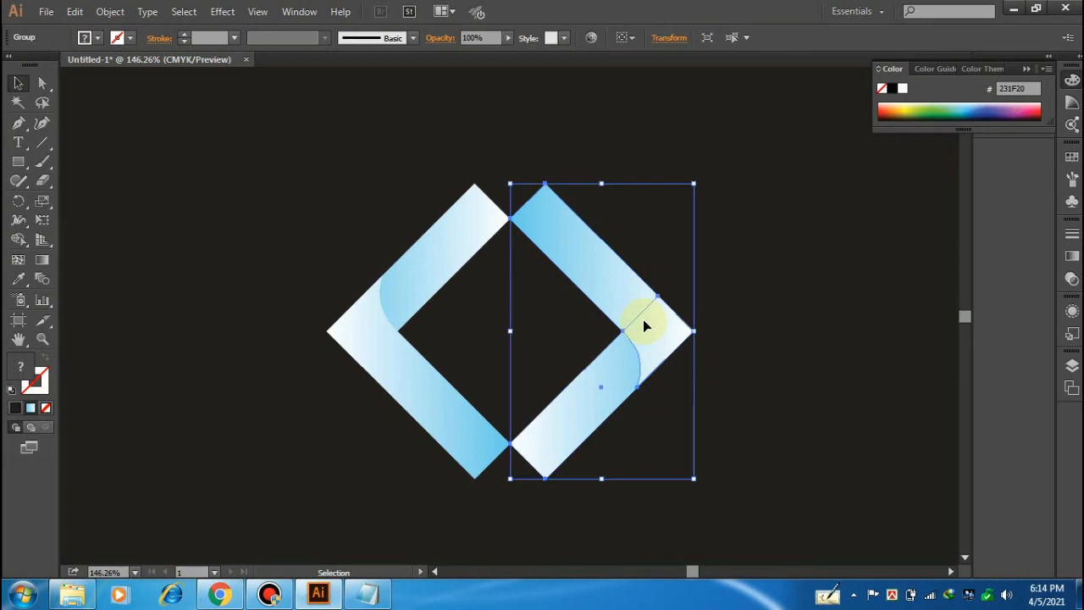
- Move the mirrored chevron slightly to the right to open a small gap between the two halves of the diamond
{"action": "left_click_drag", "start_coordinate": [642, 318], "coordinate": [654, 319]}
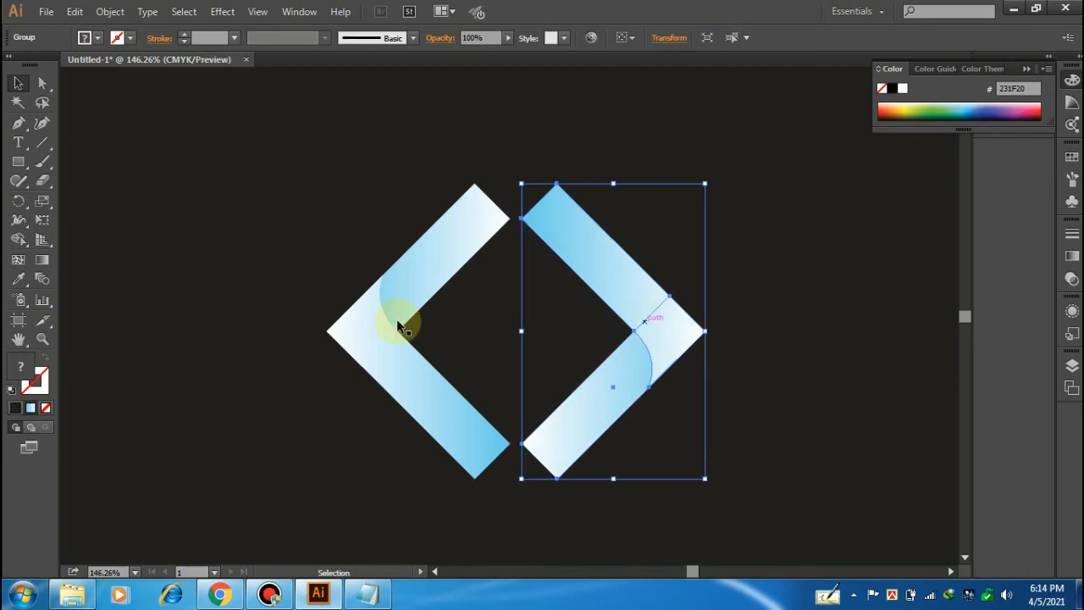
{"action": "left_click", "coordinate": [217, 185]}
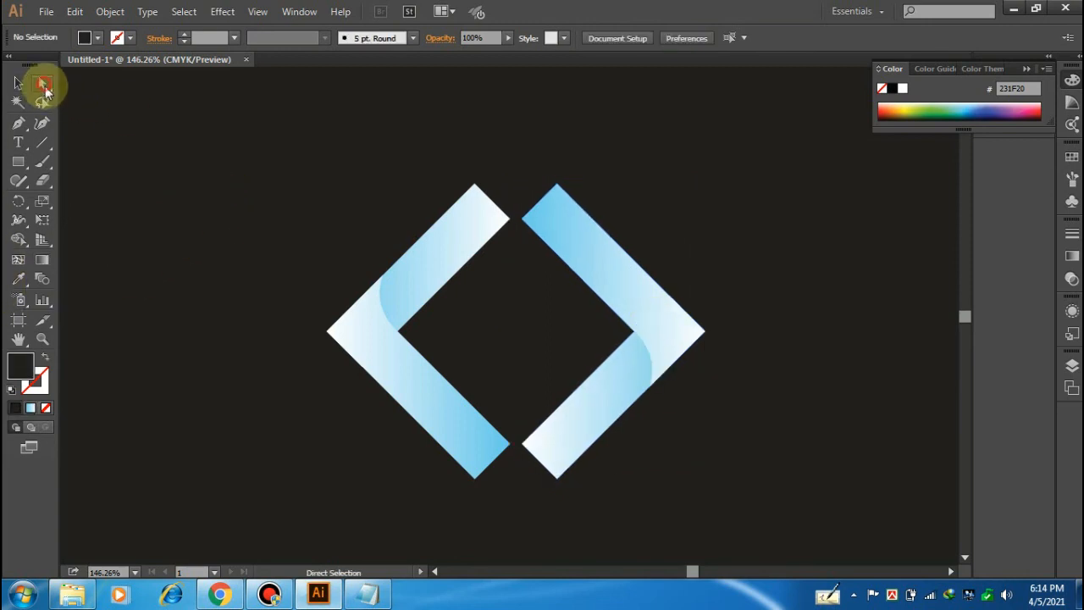
- Round the inner corner at the upper end of the left chevron with a 25 pt corner radius
{"action": "left_click_drag", "start_coordinate": [512, 207], "coordinate": [504, 236]}
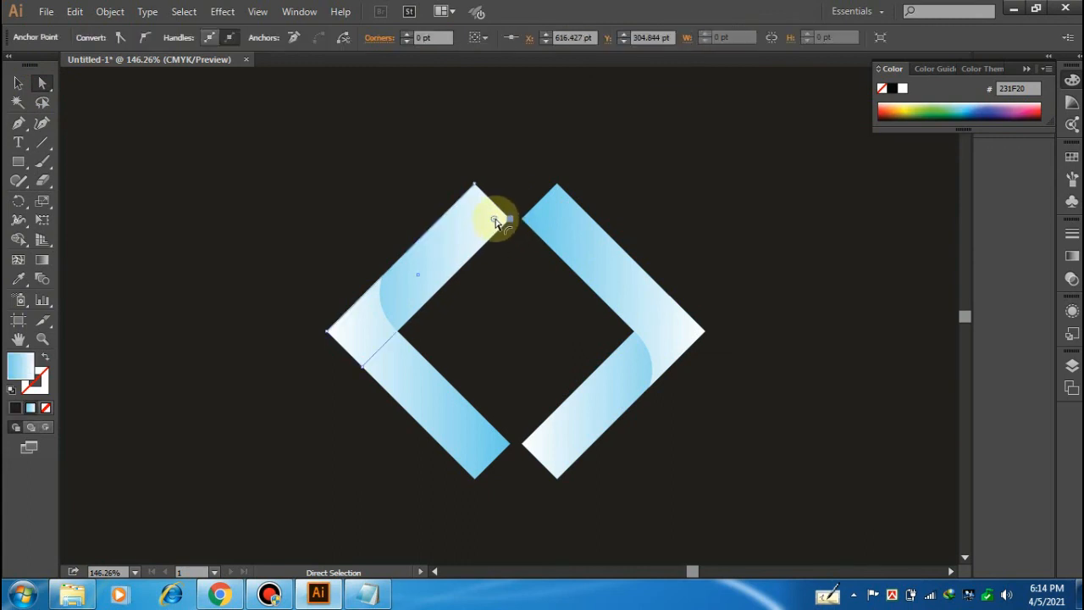
{"action": "left_click", "coordinate": [442, 37]}
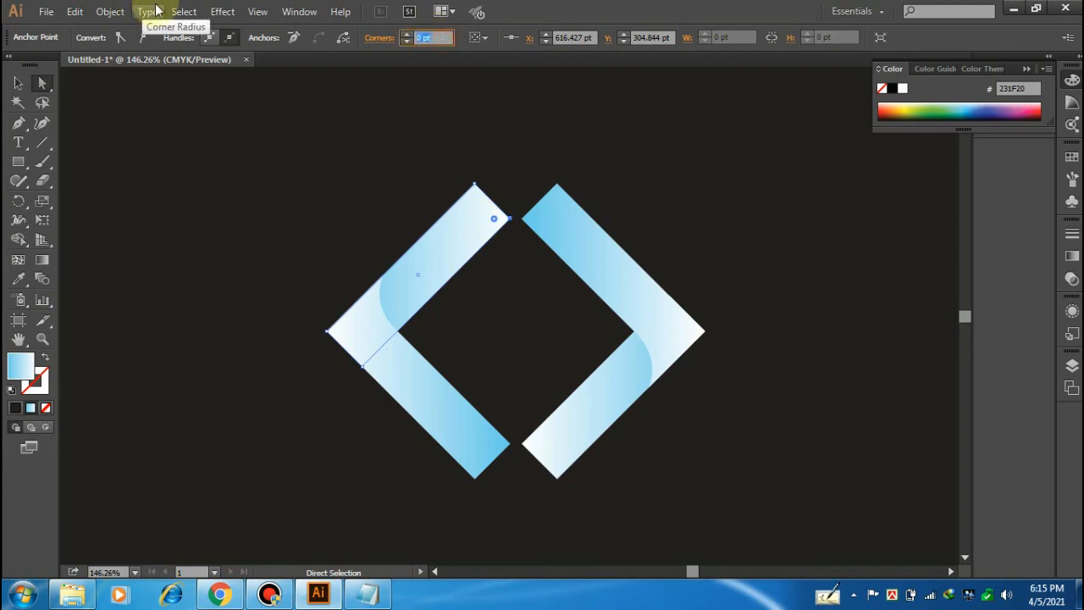
{"action": "type", "text": "25"}
{"action": "key", "text": "Return"}
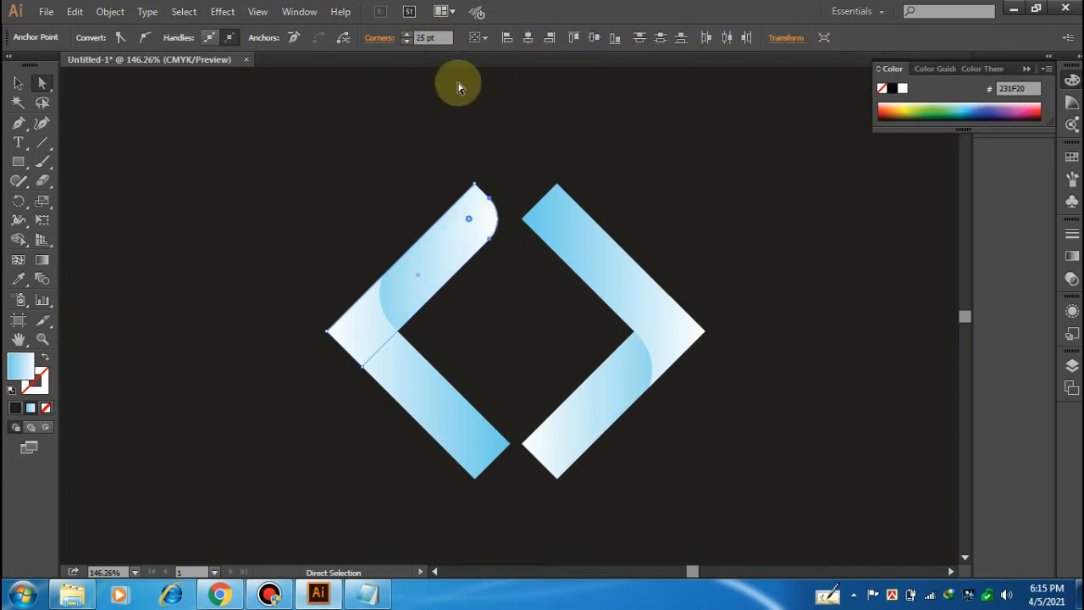
- Round the three remaining inner end corners facing the gap, on both chevrons, with a 25 pt corner radius
{"action": "left_click", "coordinate": [515, 249]}
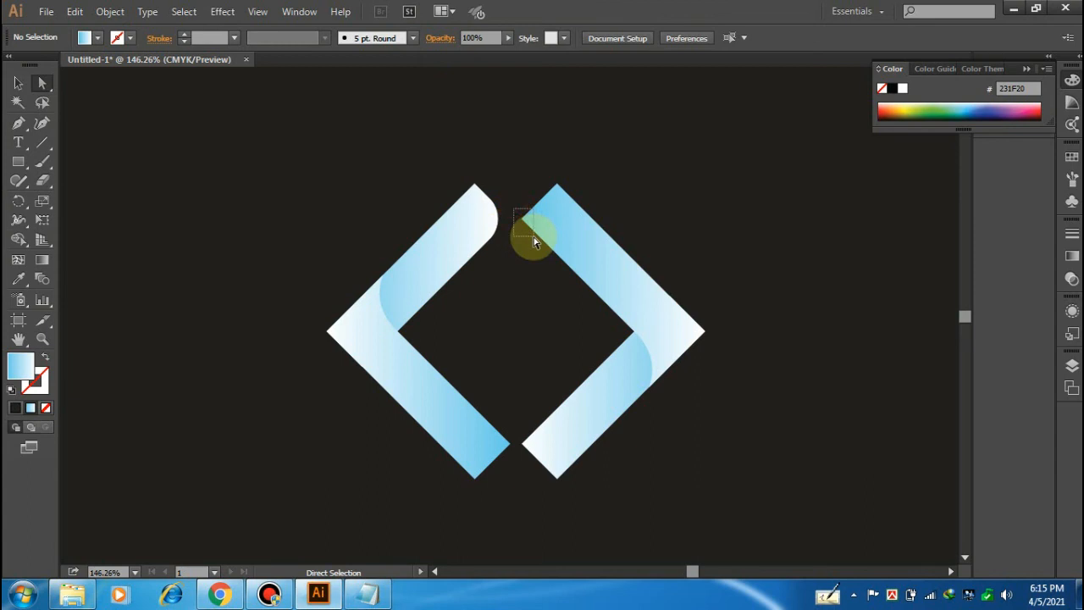
{"action": "left_click", "coordinate": [522, 220]}
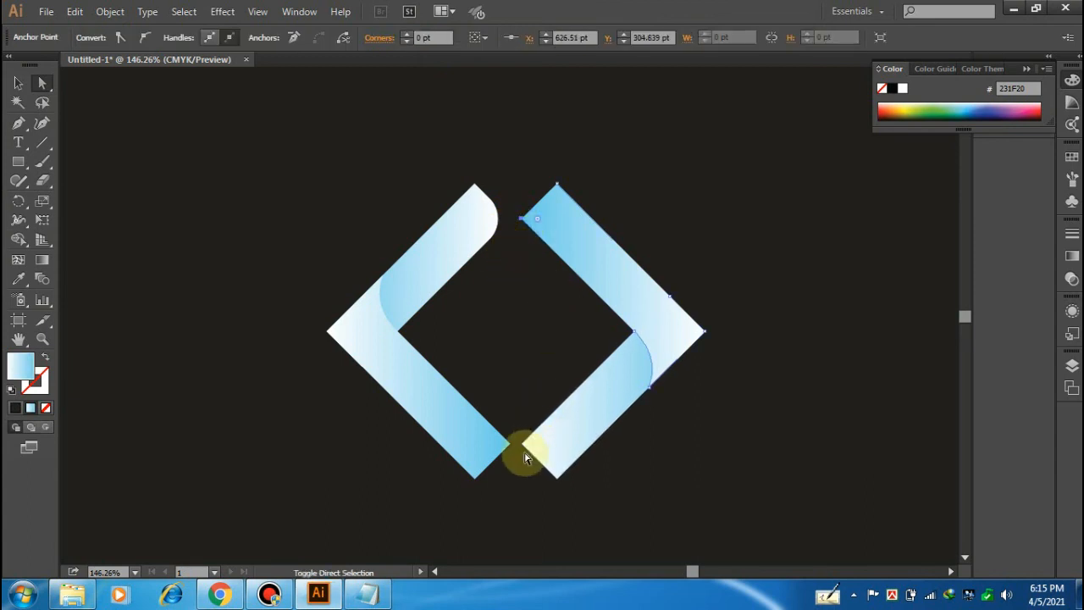
{"action": "left_click_drag", "start_coordinate": [524, 455], "coordinate": [497, 426]}
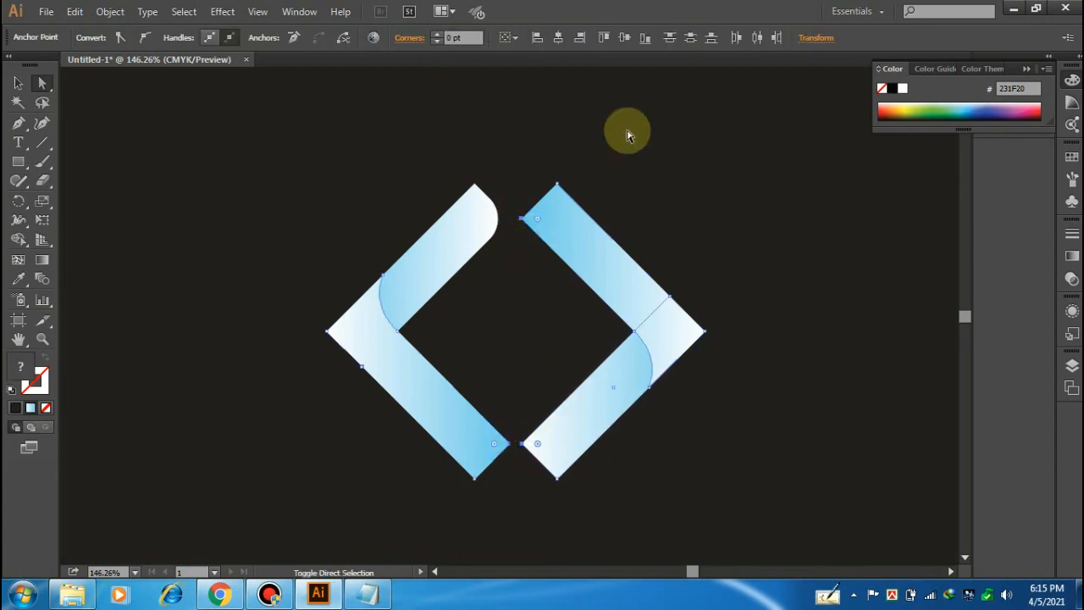
{"action": "left_click_drag", "start_coordinate": [474, 40], "coordinate": [150, 4]}
{"action": "type", "text": "25"}
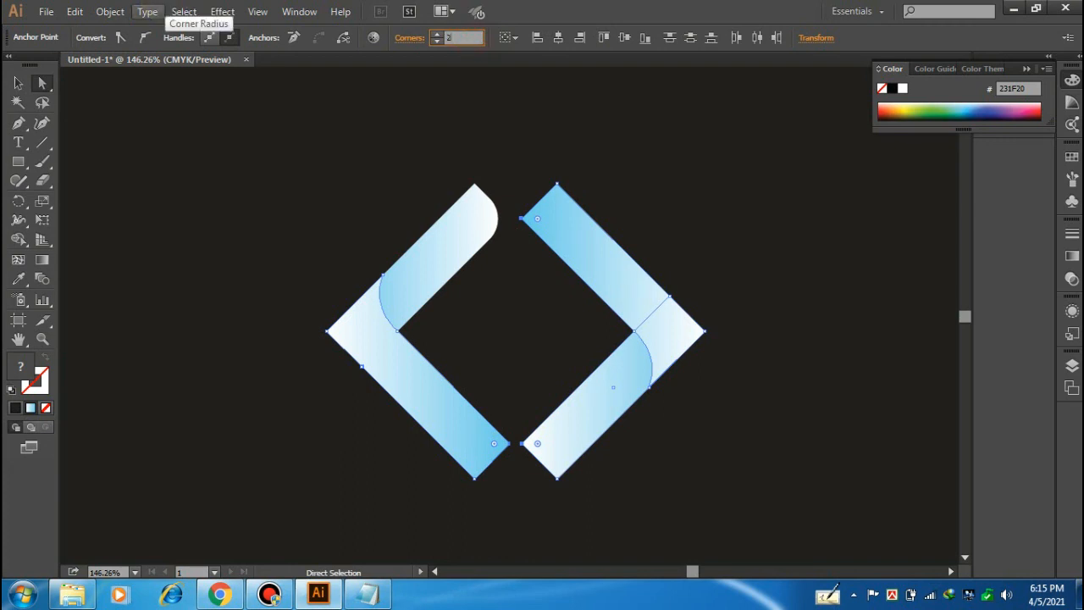
{"action": "key", "text": "Return"}
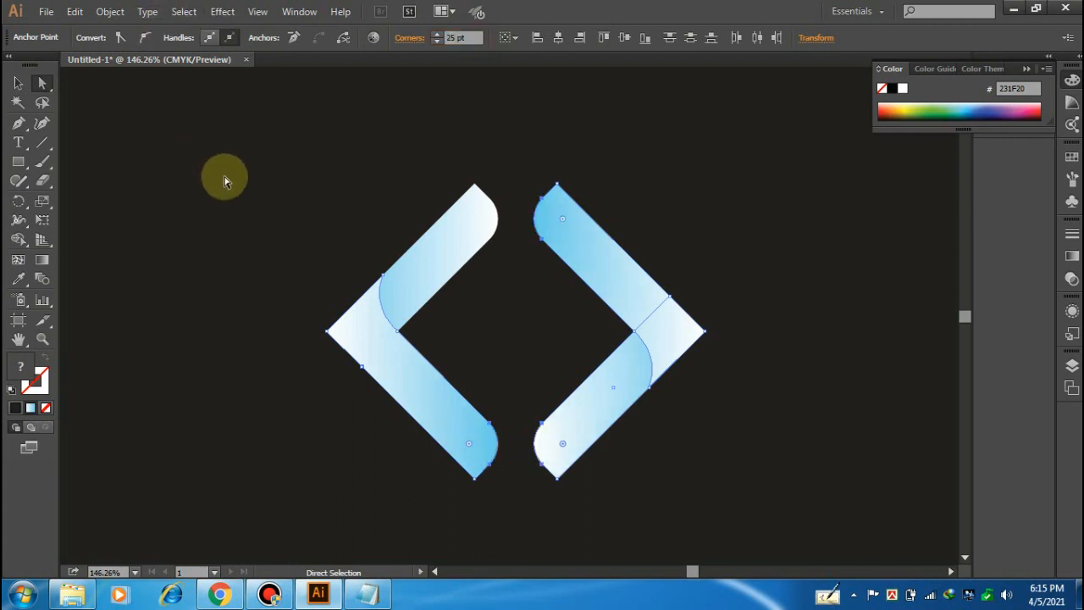
{"action": "left_click", "coordinate": [224, 180]}
- Move both chevrons together straight up to leave room for text in the lower part of the artboard
{"action": "key", "text": "ctrl+0"}
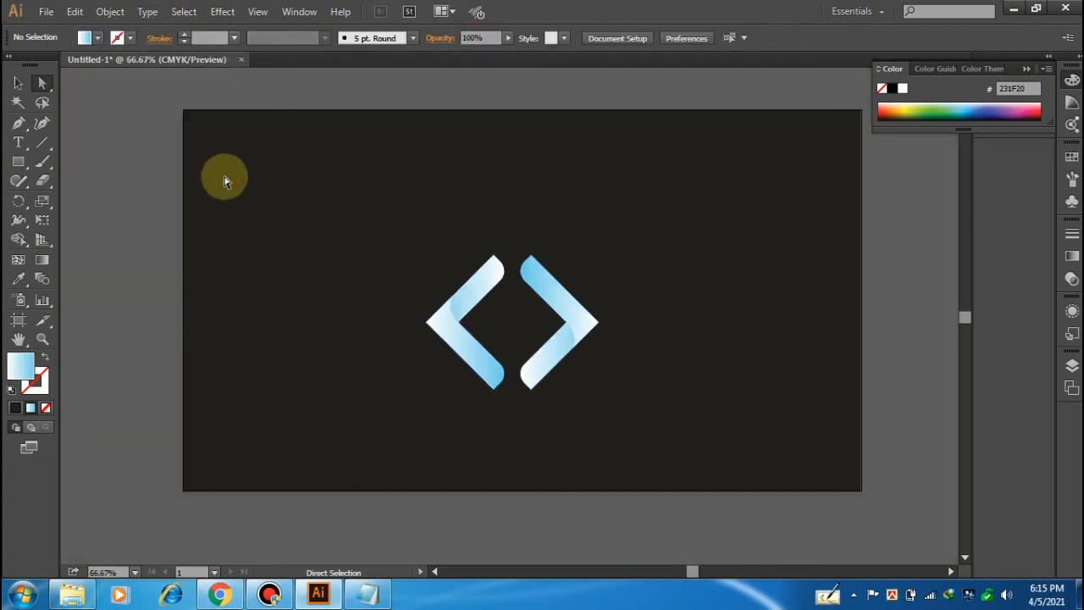
{"action": "left_click", "coordinate": [21, 85]}
{"action": "left_click_drag", "start_coordinate": [346, 230], "coordinate": [575, 387]}
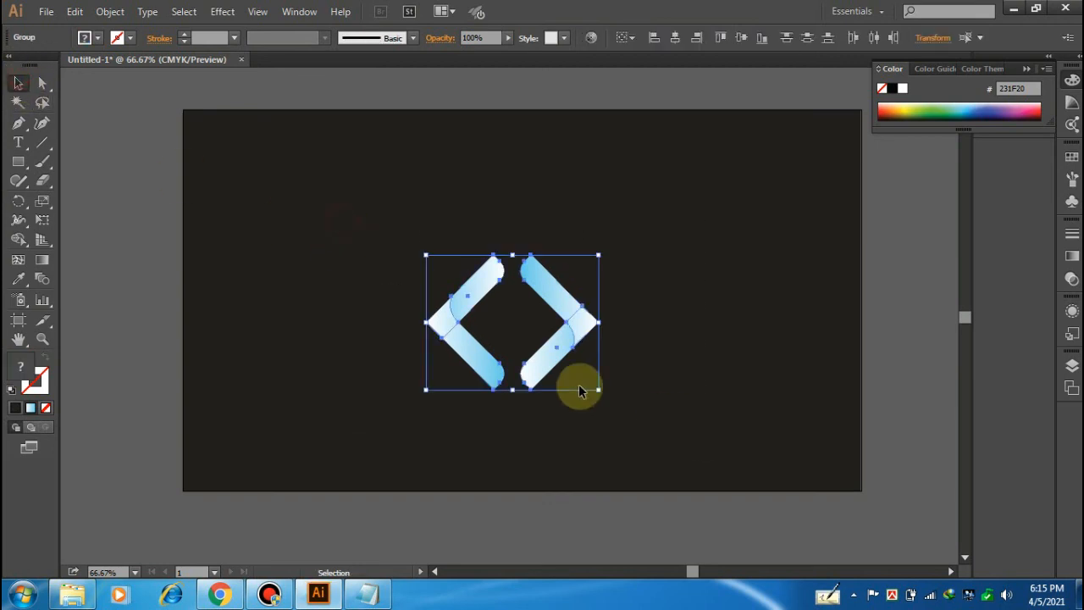
{"action": "left_click_drag", "start_coordinate": [579, 341], "coordinate": [579, 225]}
{"action": "left_click", "coordinate": [686, 302]}
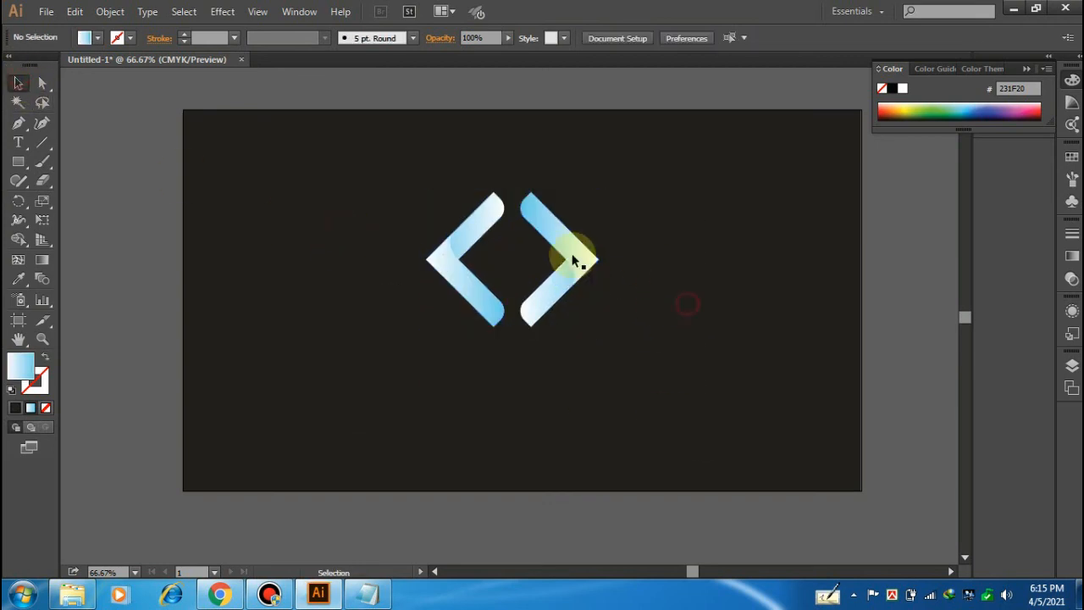
- Add the white text "Company Name" below the chevrons
{"action": "left_click", "coordinate": [17, 144]}
{"action": "left_click", "coordinate": [415, 360]}
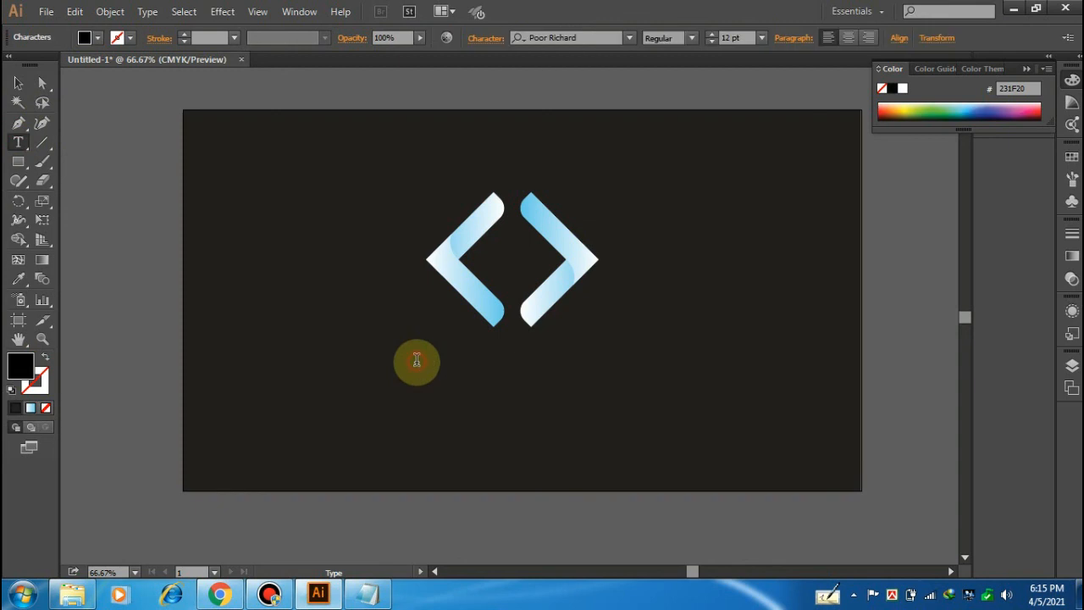
{"action": "left_click", "coordinate": [902, 89]}
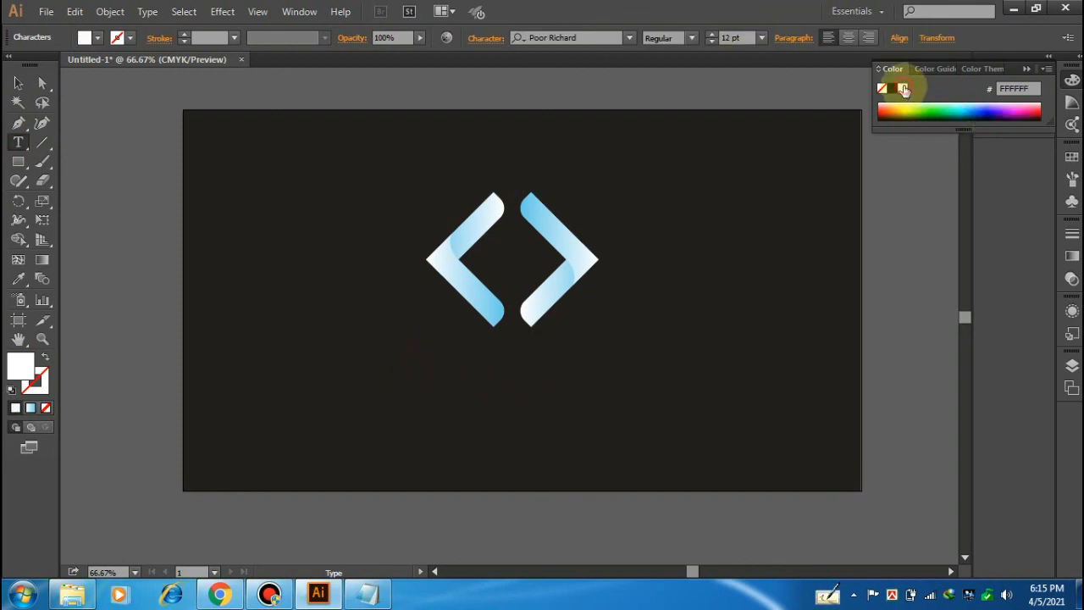
{"action": "left_click", "coordinate": [457, 360]}
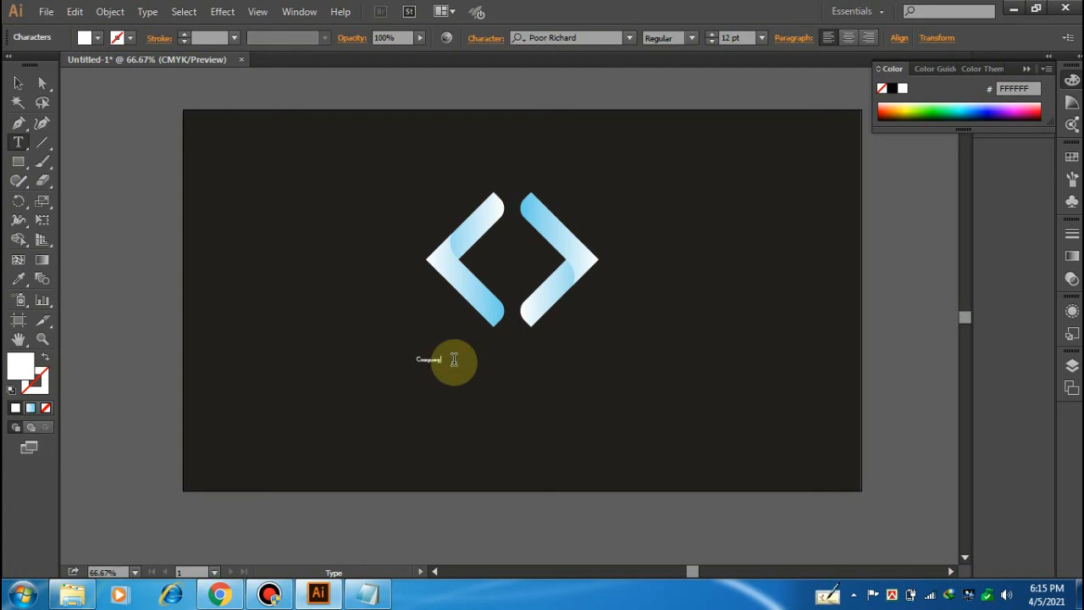
{"action": "key", "text": "Escape"}
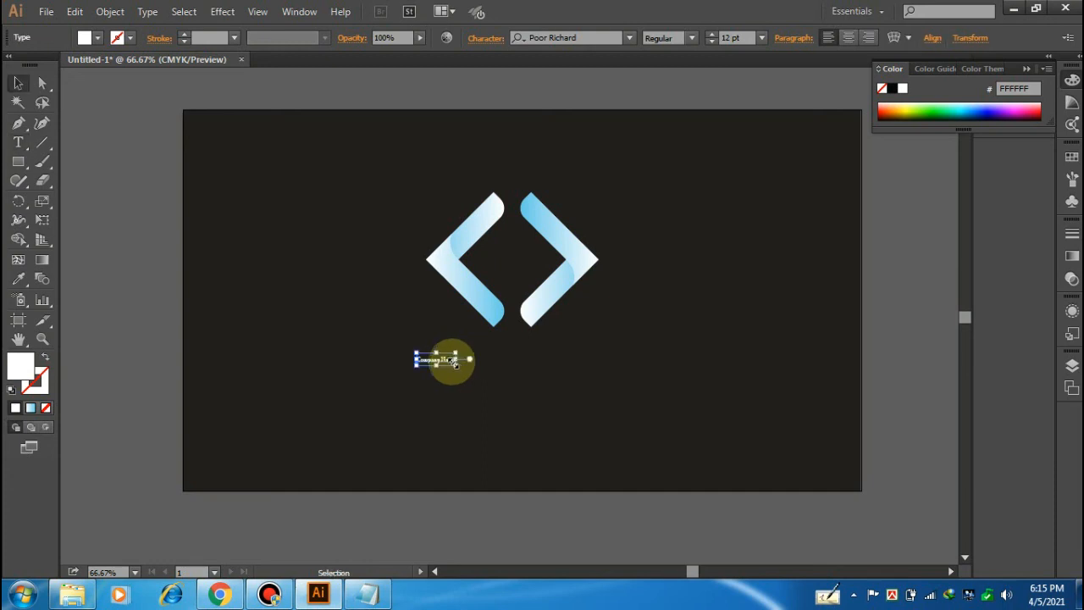
- Enlarge the company name to about 53 pt and center it directly below the chevrons
{"action": "left_click_drag", "start_coordinate": [456, 366], "coordinate": [522, 373]}
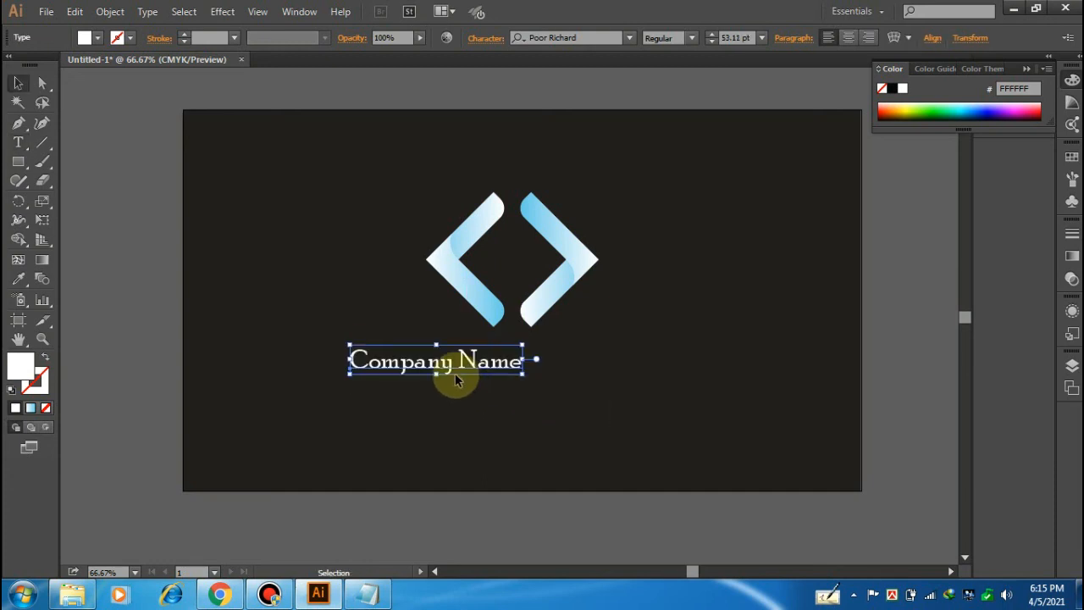
{"action": "left_click_drag", "start_coordinate": [444, 359], "coordinate": [527, 354]}
{"action": "key", "text": "shift+Left"}
{"action": "key", "text": "shift+Left"}
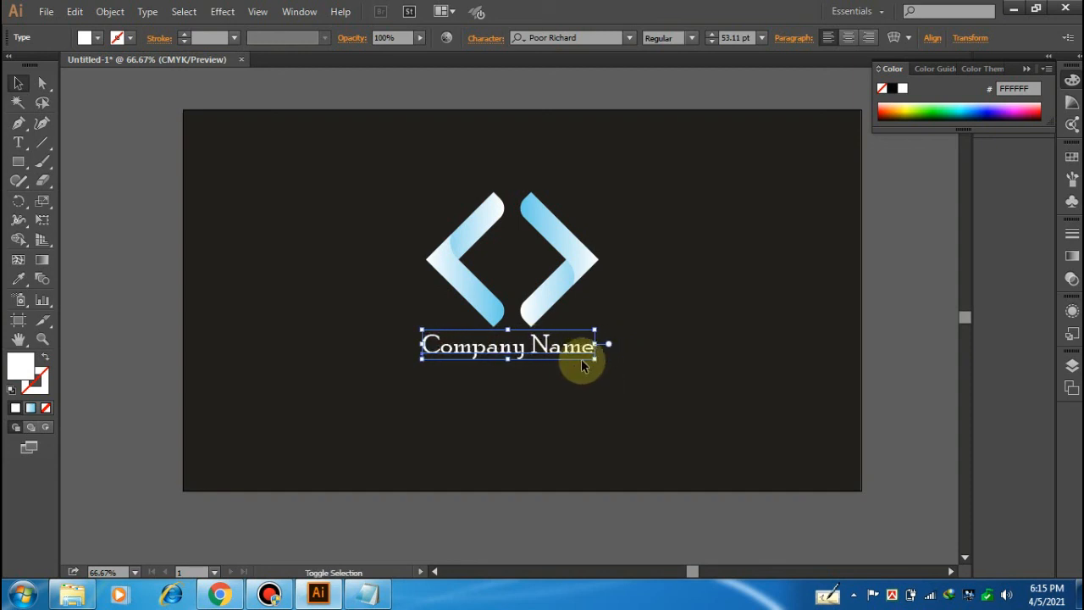
{"action": "left_click", "coordinate": [244, 216]}
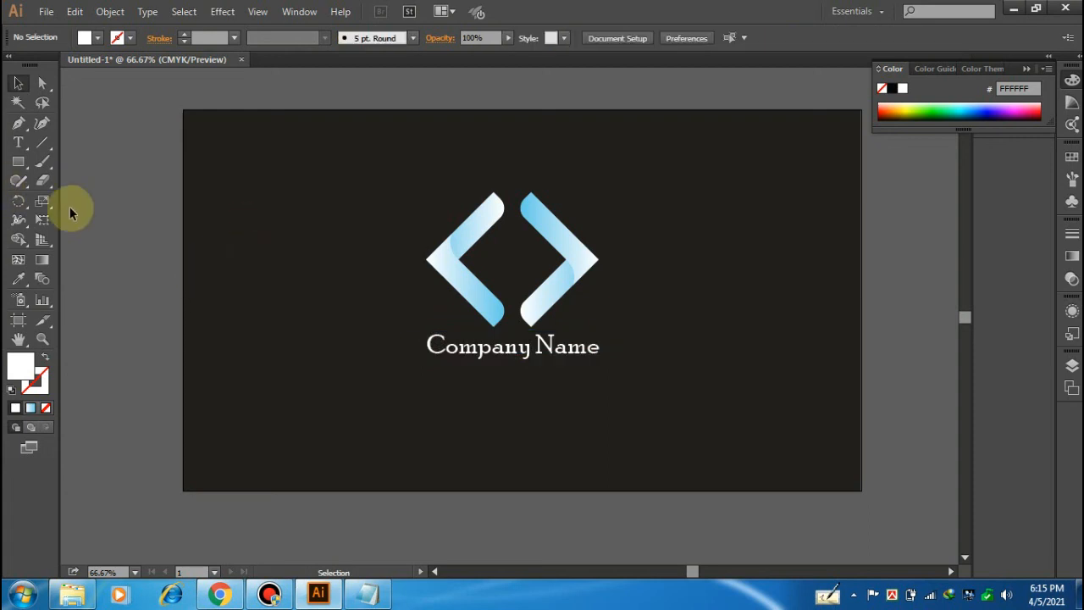
- Draw a small white square turned into a diamond and place it in the center between the two chevrons
{"action": "left_click_drag", "start_coordinate": [18, 162], "coordinate": [54, 161]}
{"action": "mouse_move", "coordinate": [306, 241]}
{"action": "left_mouse_down"}
{"action": "mouse_move", "coordinate": [320, 252]}
{"action": "mouse_move", "coordinate": [324, 239]}
{"action": "left_mouse_up"}
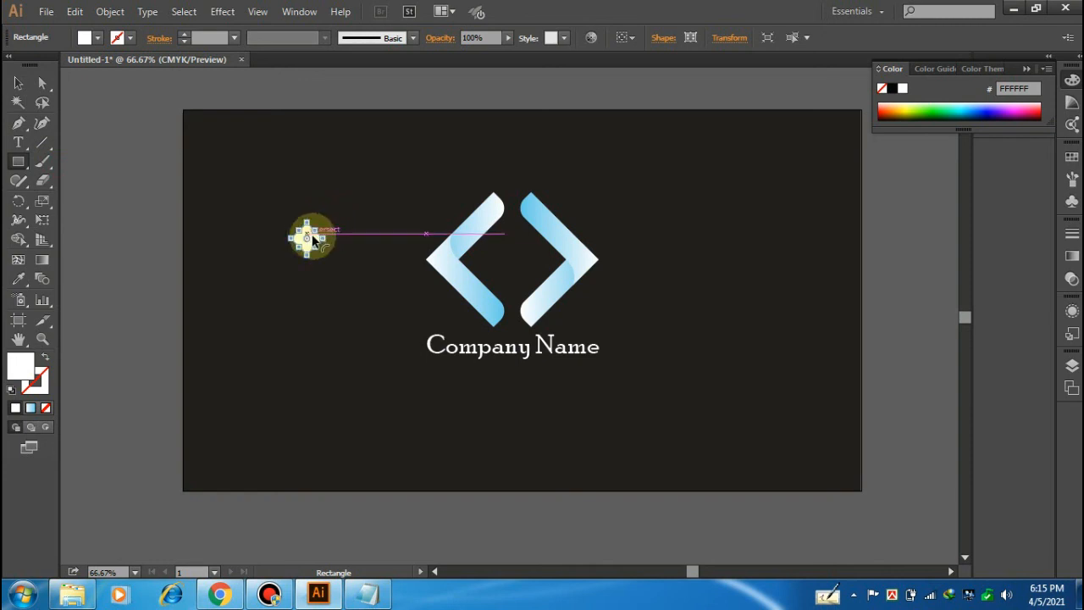
{"action": "left_click", "coordinate": [324, 259]}
{"action": "key", "text": "Escape"}
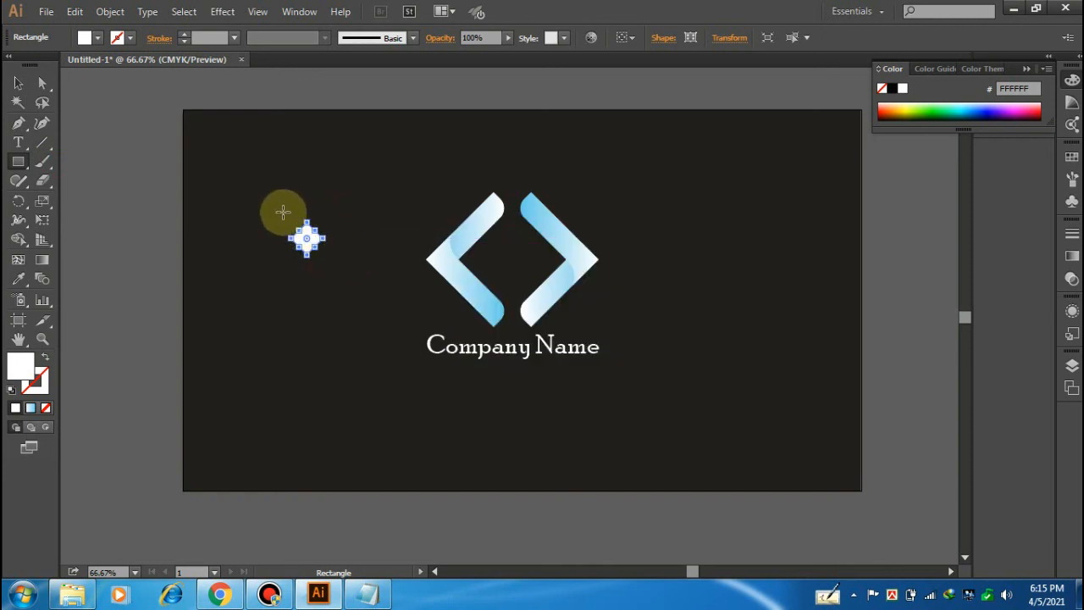
{"action": "key", "text": "v"}
{"action": "left_click", "coordinate": [237, 222]}
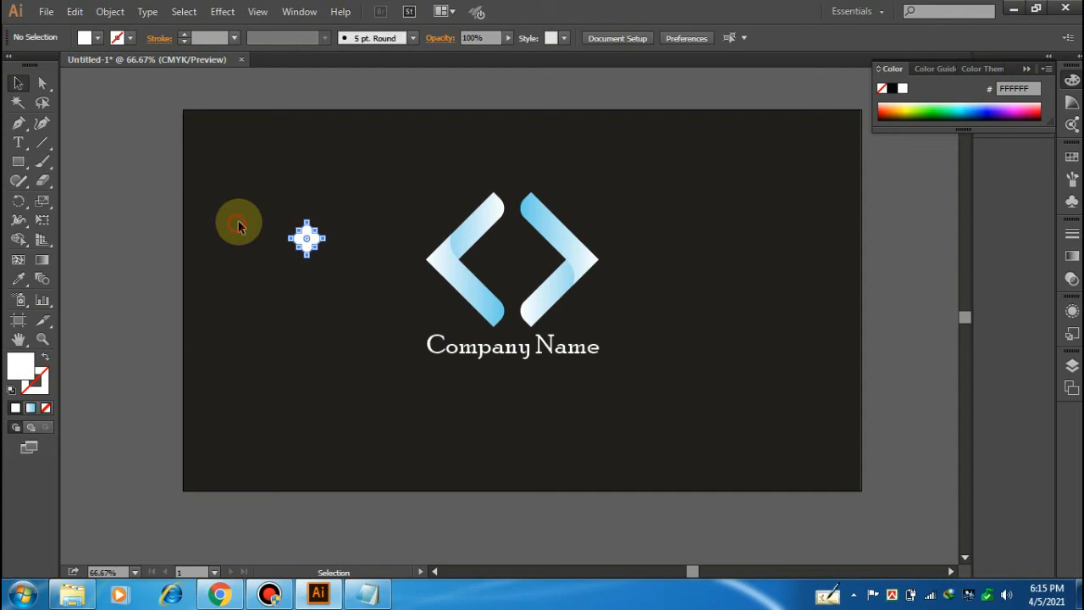
{"action": "left_click_drag", "start_coordinate": [301, 241], "coordinate": [508, 259]}
{"action": "left_click", "coordinate": [723, 306]}
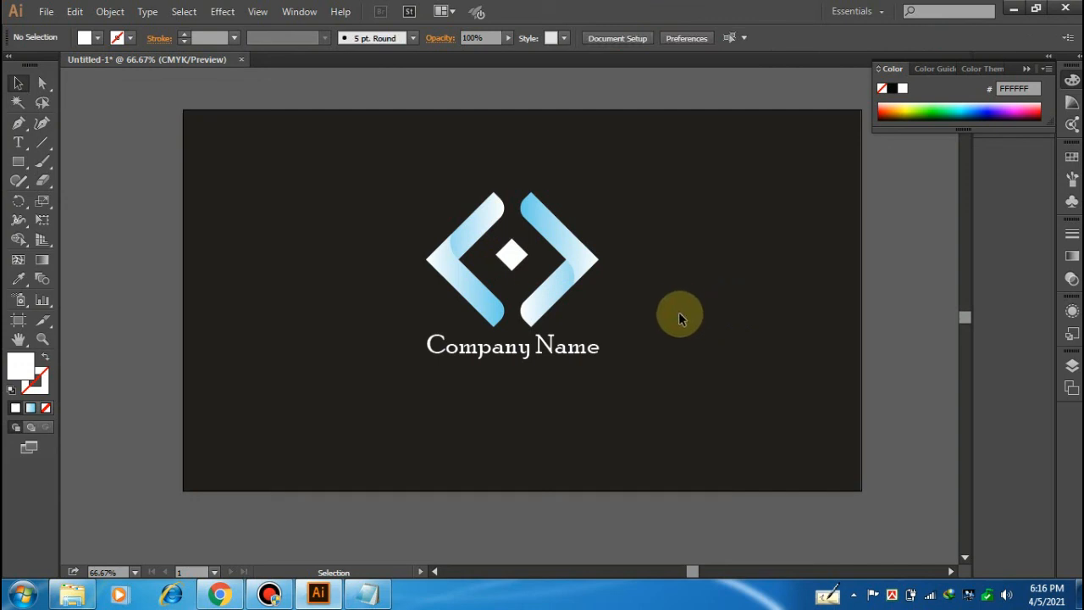
- Select the chevrons, the small diamond and the company name together and nudge them slightly down
{"action": "left_click_drag", "start_coordinate": [707, 381], "coordinate": [330, 168]}
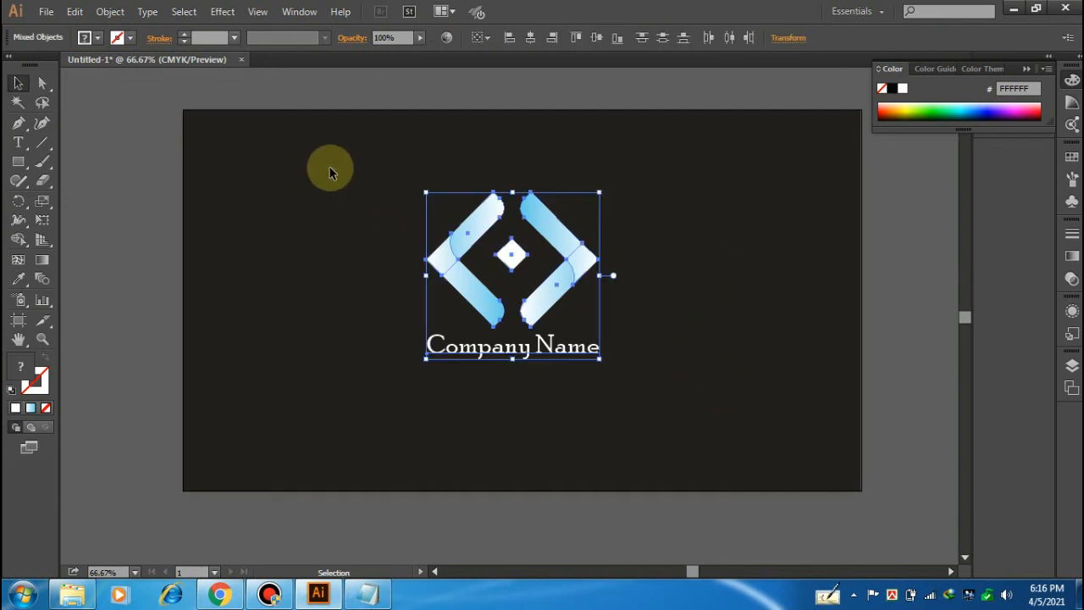
{"action": "key", "text": "a"}
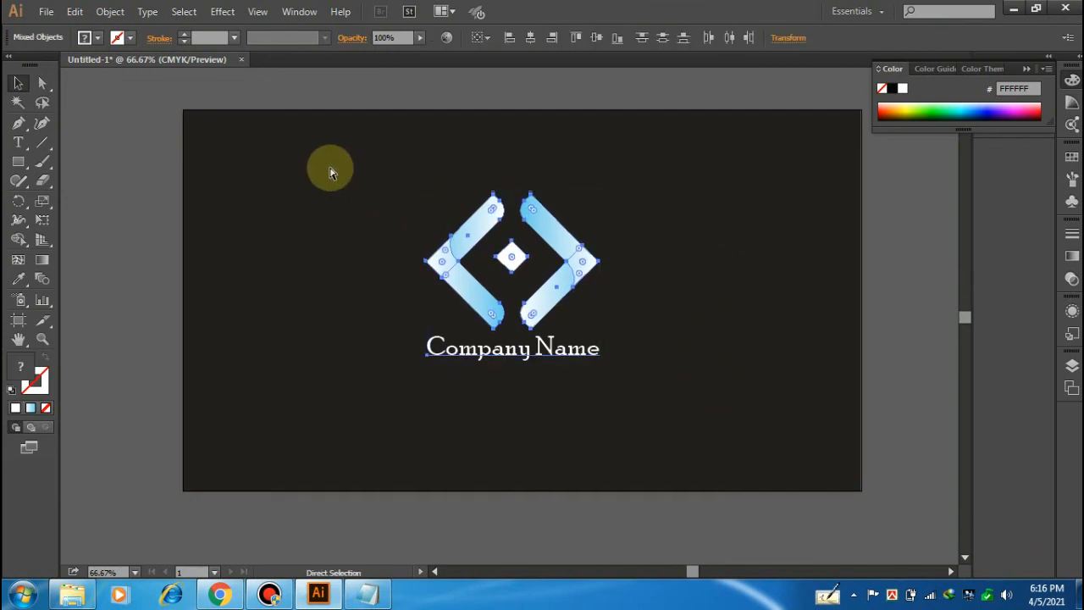
{"action": "key", "text": "v"}
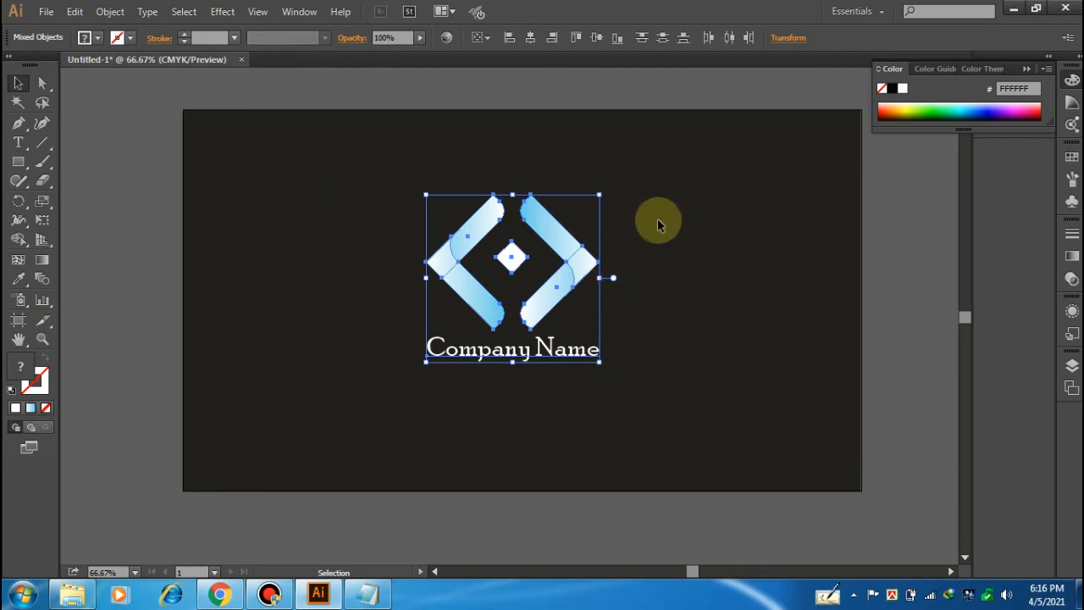